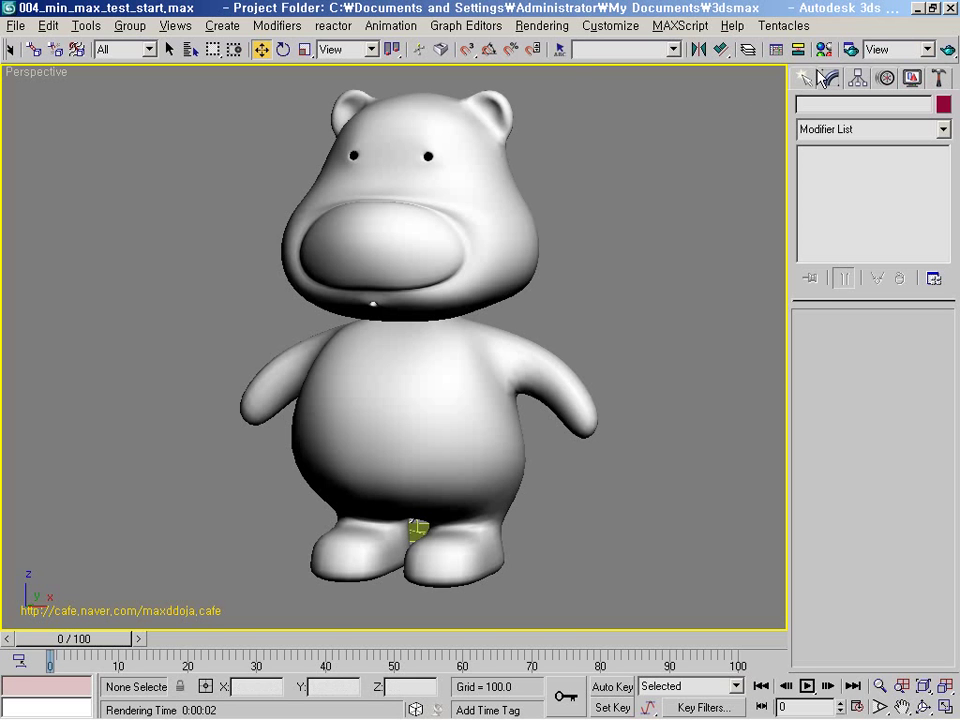
- Open the render settings and turn on V-Ray indirect illumination (GI)
left_click(851, 49)
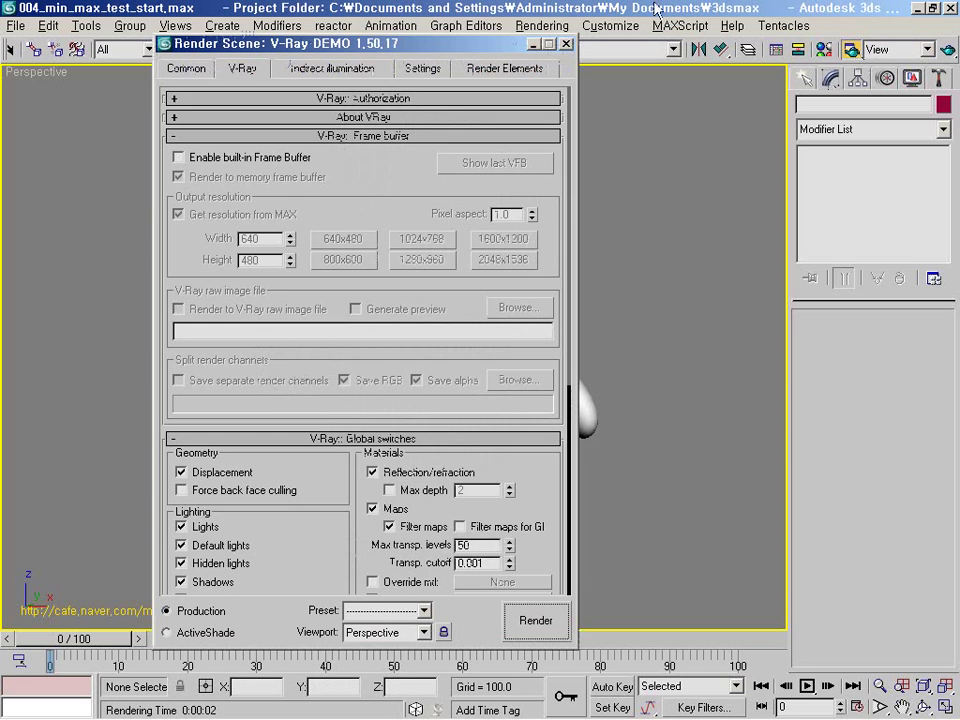
left_click(332, 68)
left_click_drag(253, 47, 252, 31)
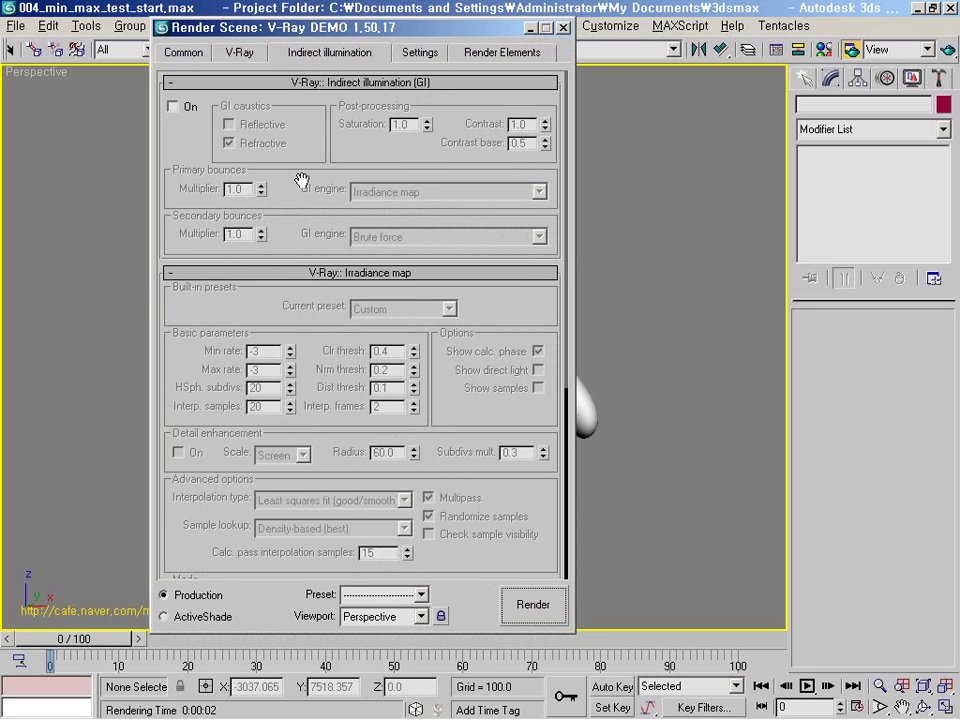
left_click(180, 106)
left_click_drag(313, 342, 319, 274)
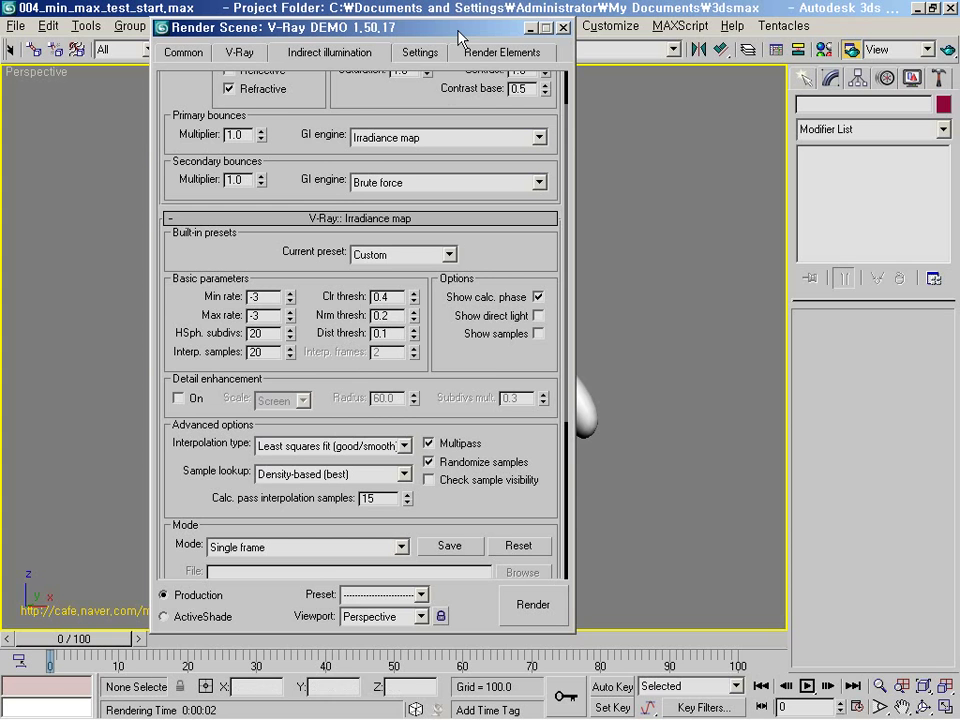
left_click_drag(458, 37, 472, 58)
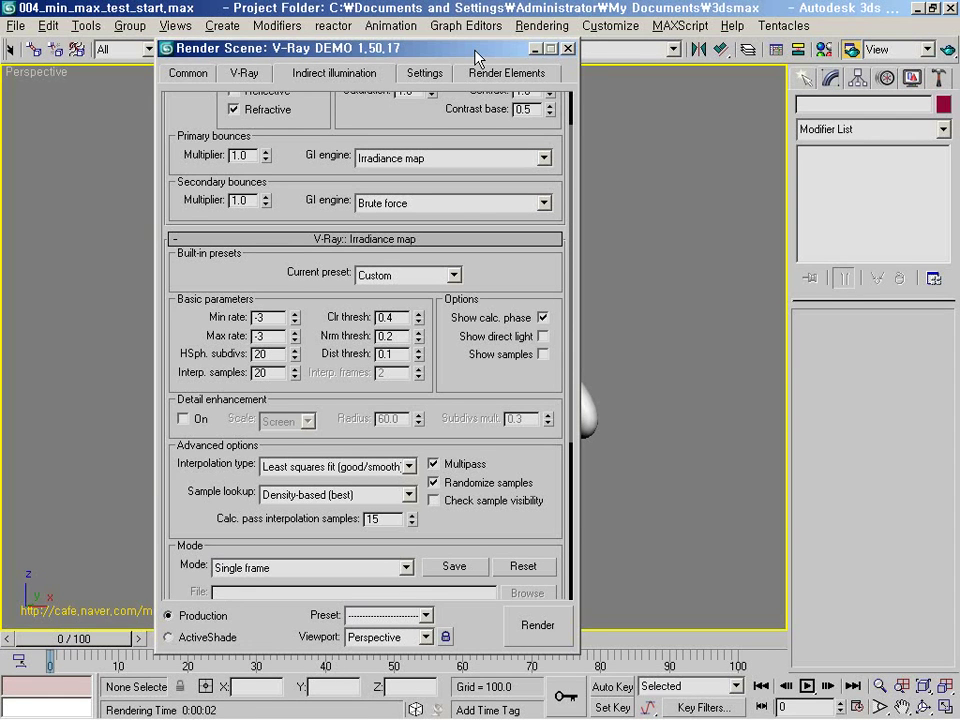
- Try Brute force as the primary bounces GI engine and return it to Irradiance map
left_click(430, 158)
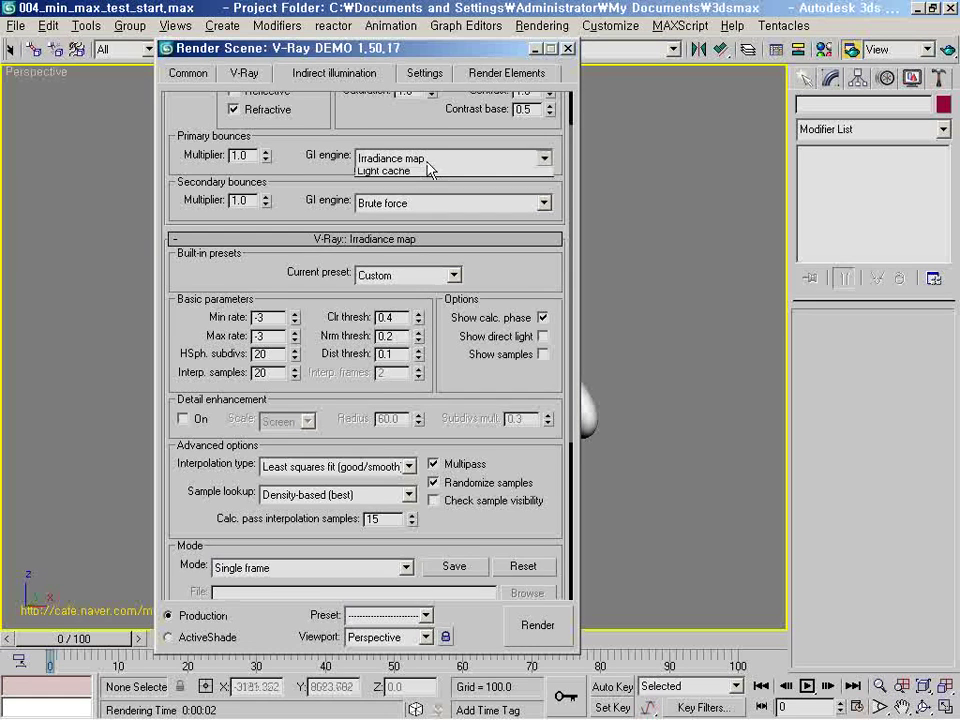
left_click(424, 199)
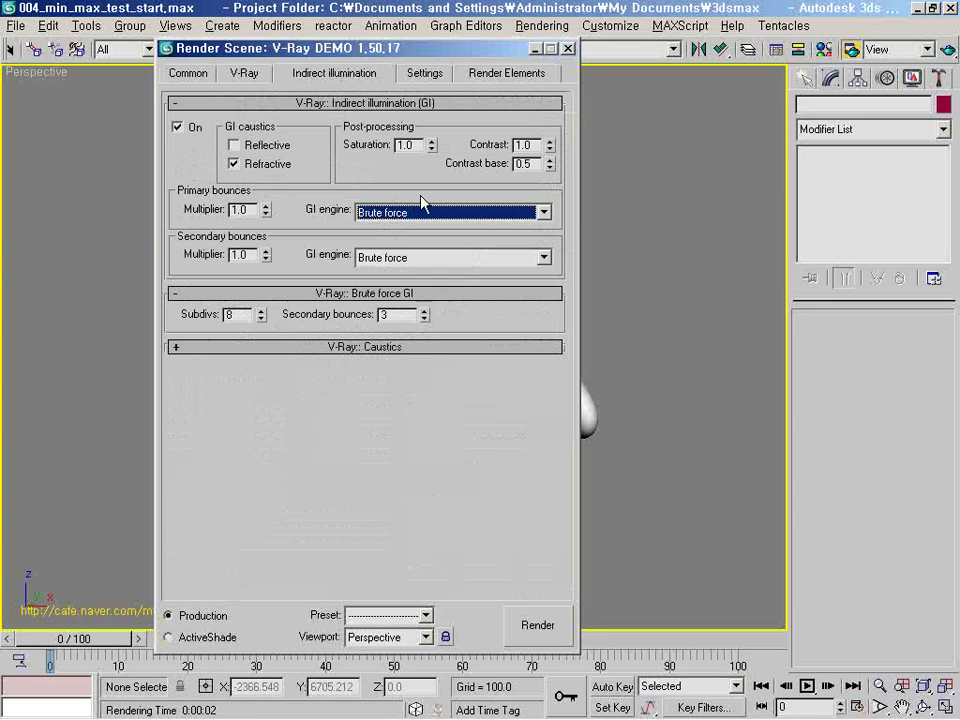
double_click(228, 315)
type("5647.61")
left_click(419, 213)
left_click(418, 229)
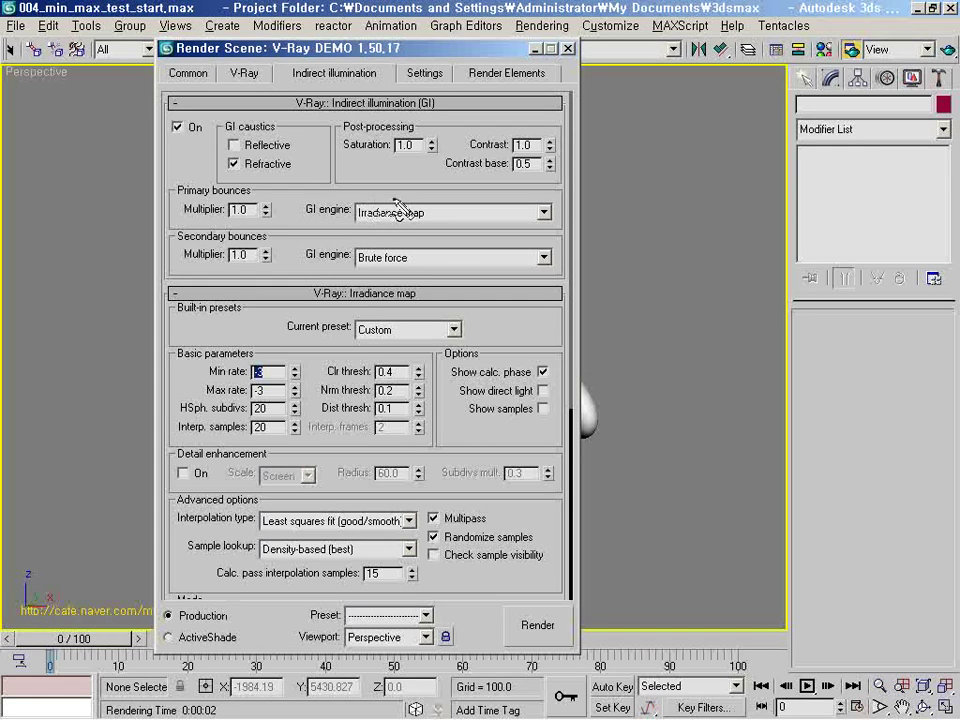
mouse_move(172, 293)
left_mouse_down()
mouse_move(369, 306)
mouse_move(564, 298)
mouse_move(564, 527)
mouse_move(525, 600)
mouse_move(185, 585)
mouse_move(175, 288)
left_mouse_up()
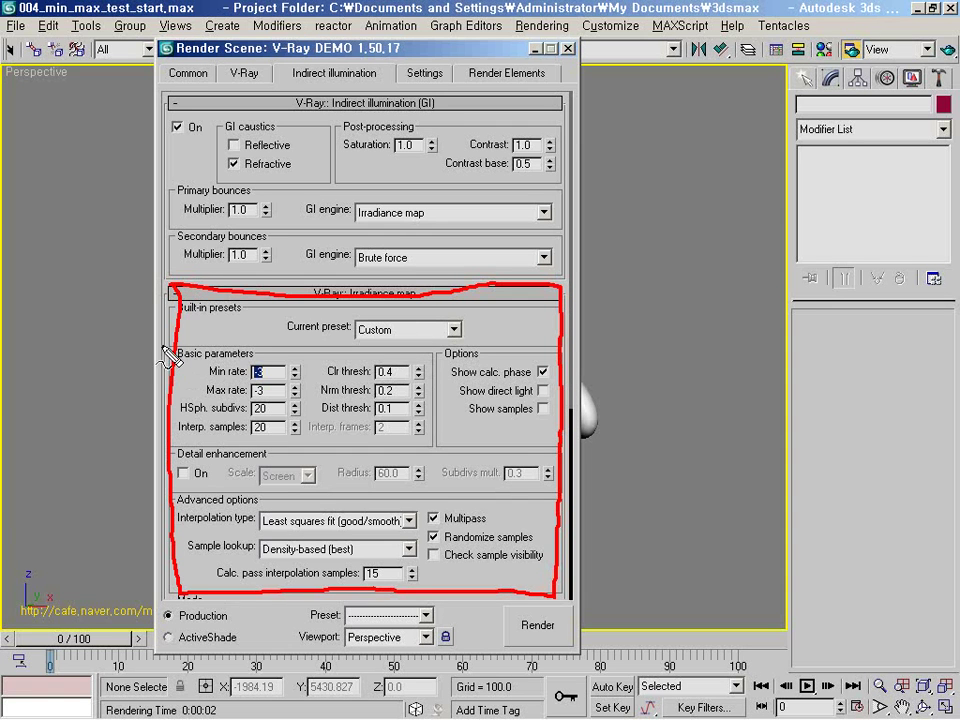
mouse_move(165, 352)
left_mouse_down()
mouse_move(368, 362)
mouse_move(432, 385)
mouse_move(300, 440)
mouse_move(180, 438)
mouse_move(178, 360)
mouse_move(200, 405)
mouse_move(316, 406)
mouse_move(322, 362)
mouse_move(206, 395)
mouse_move(210, 386)
left_mouse_up()
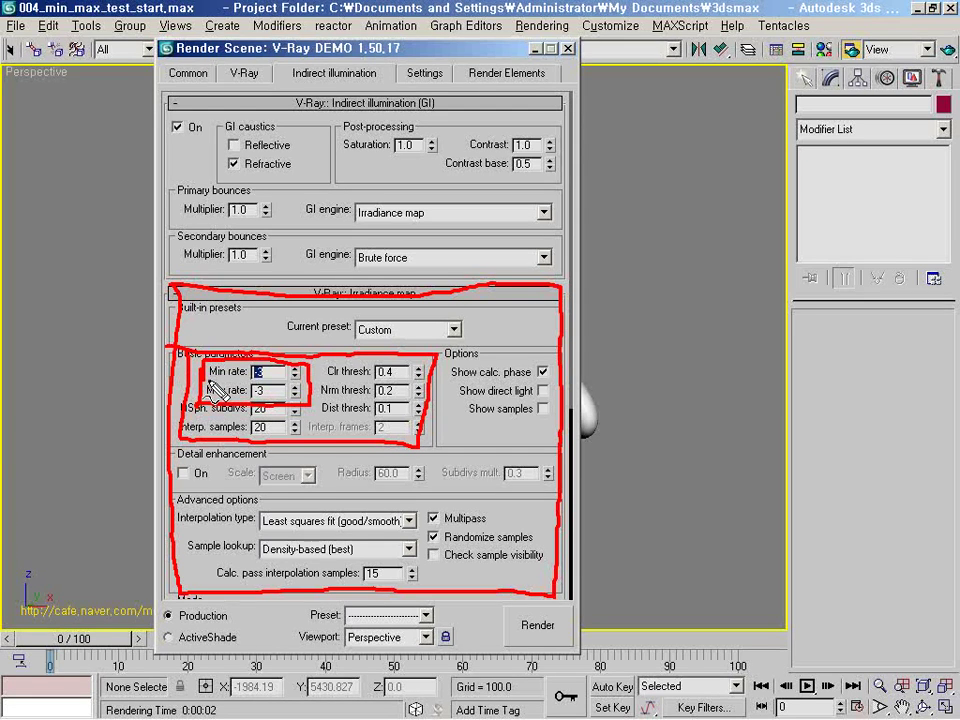
key("Escape")
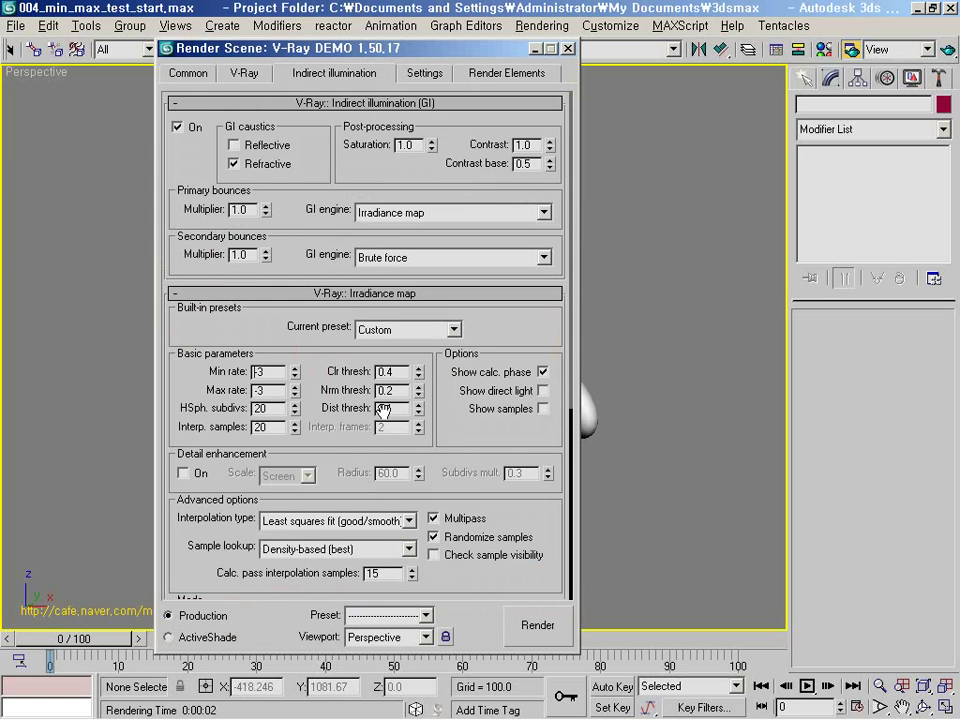
- Set both the Min rate and Max rate of the irradiance map to 0
right_click(295, 371)
right_click(296, 391)
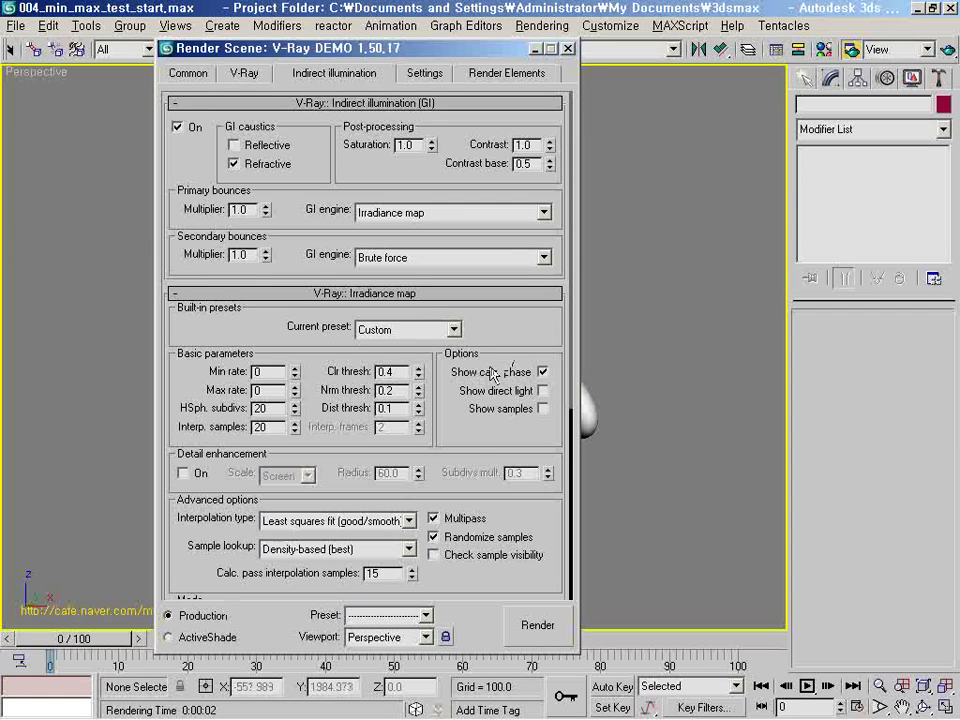
scroll(491, 350, "down", 1)
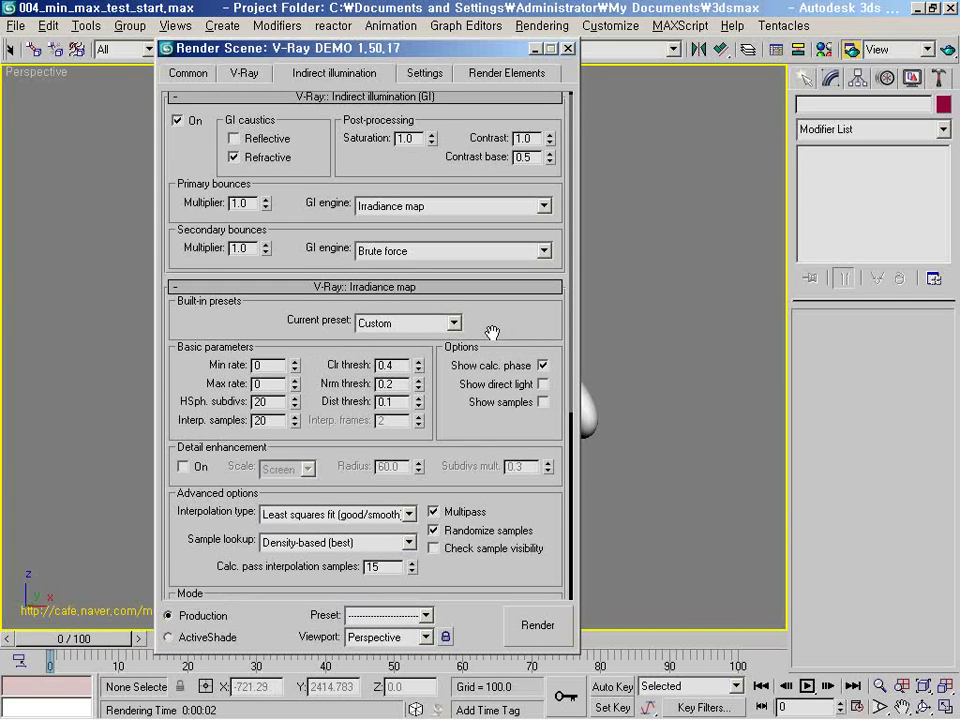
- Turn off the V-Ray default lights and enable the GI Environment (skylight) override
left_click_drag(376, 55, 785, 57)
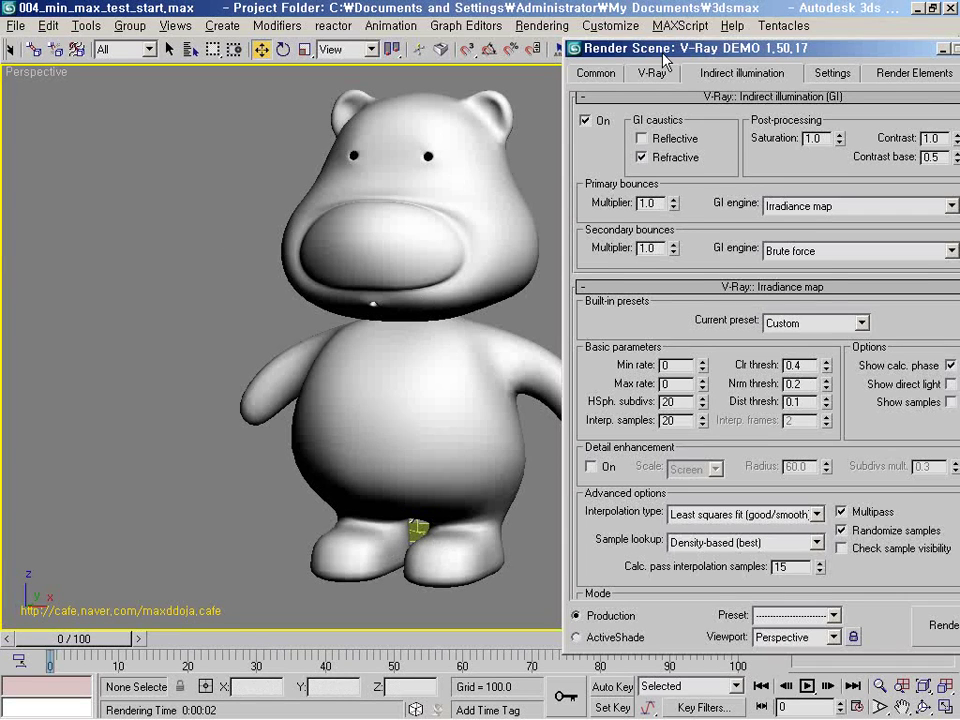
left_click_drag(655, 48, 337, 48)
left_click(332, 67)
left_click_drag(378, 385, 373, 114)
mouse_move(387, 320)
left_mouse_down()
mouse_move(390, 236)
mouse_move(391, 295)
left_mouse_up()
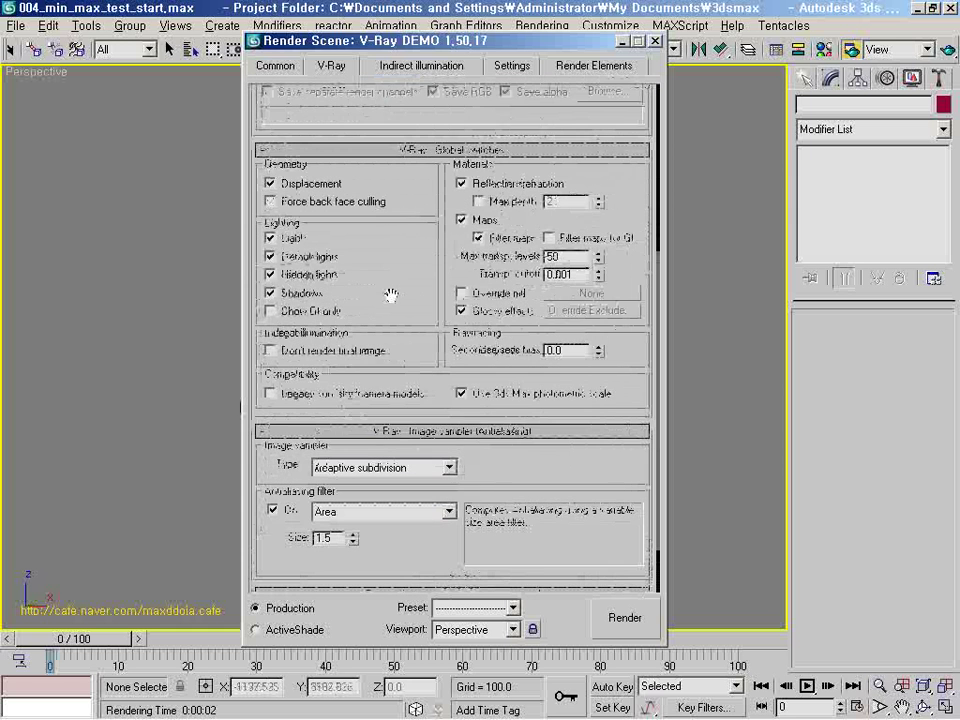
left_click(269, 256)
left_click_drag(422, 337, 427, 265)
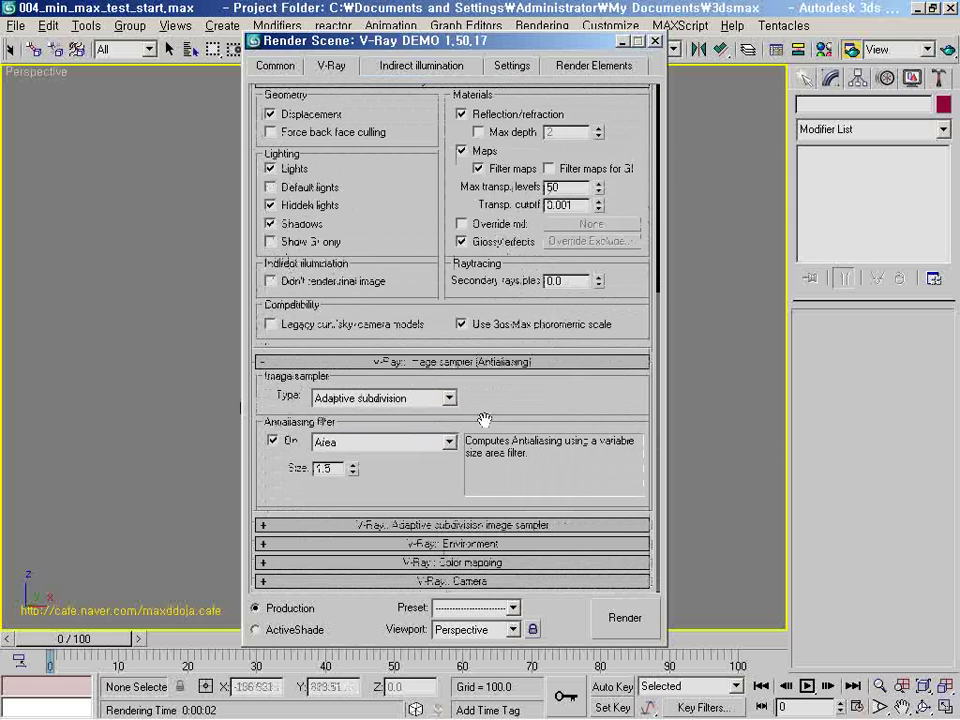
left_click(465, 543)
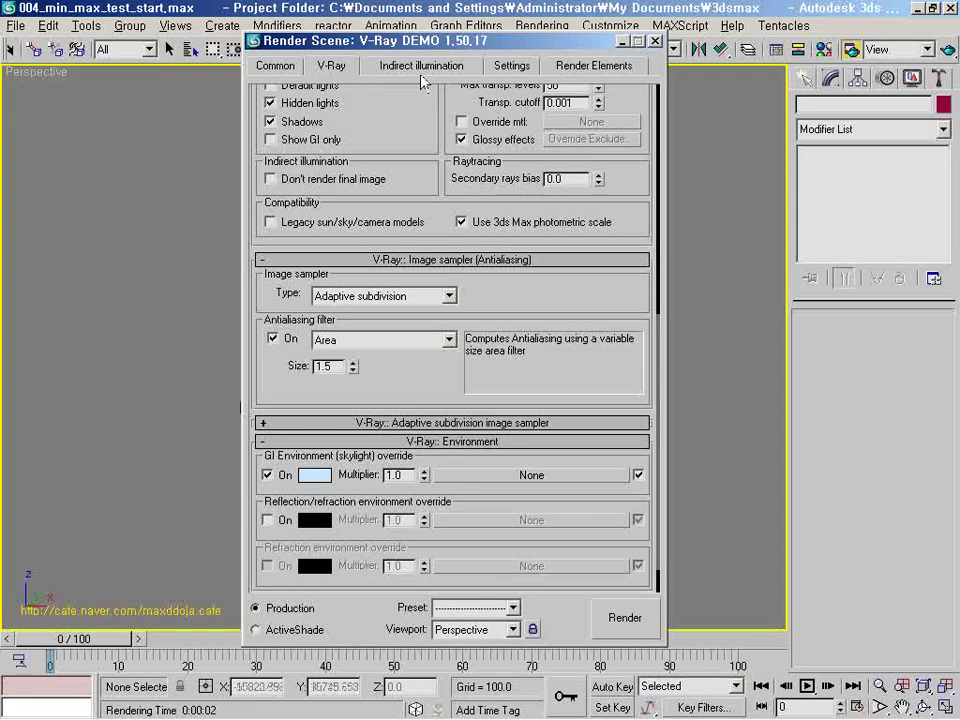
- Render the Perspective view with the Render Scene and V-Ray messages windows minimised
left_click(378, 66)
left_click_drag(392, 326, 431, 320)
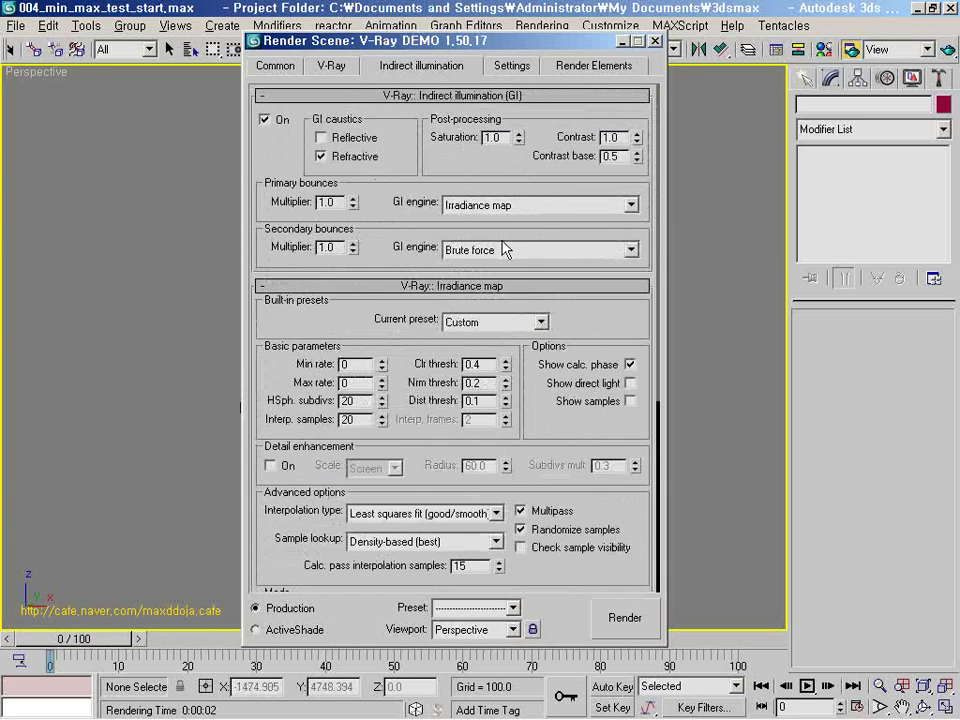
left_click_drag(425, 421, 449, 186)
left_click_drag(475, 562, 486, 367)
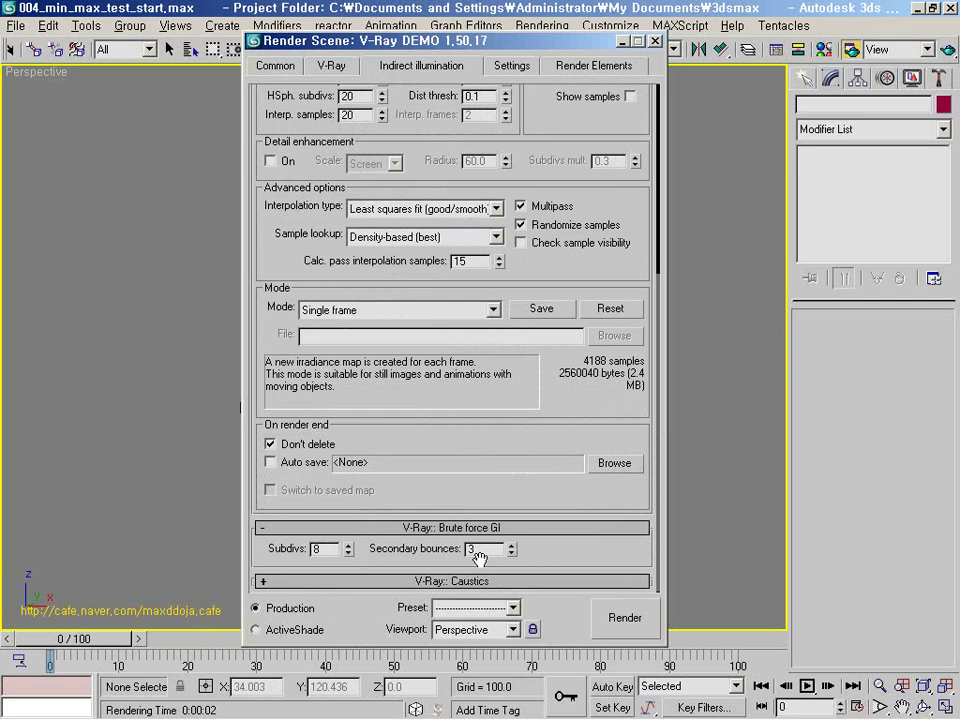
left_click_drag(457, 44, 412, 52)
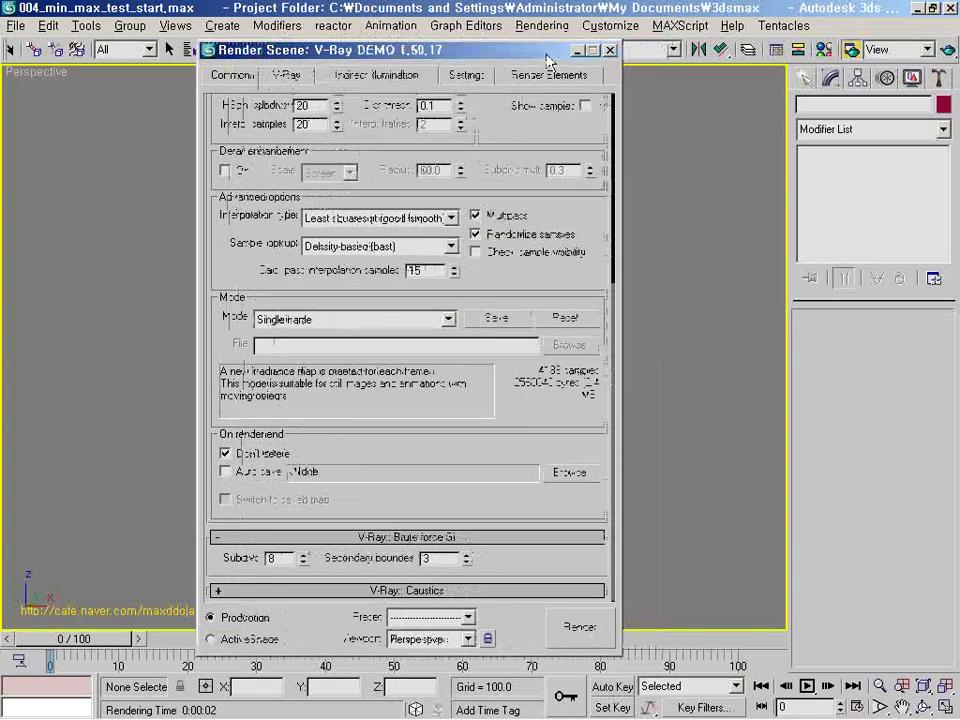
left_click(577, 52)
key("shift+q")
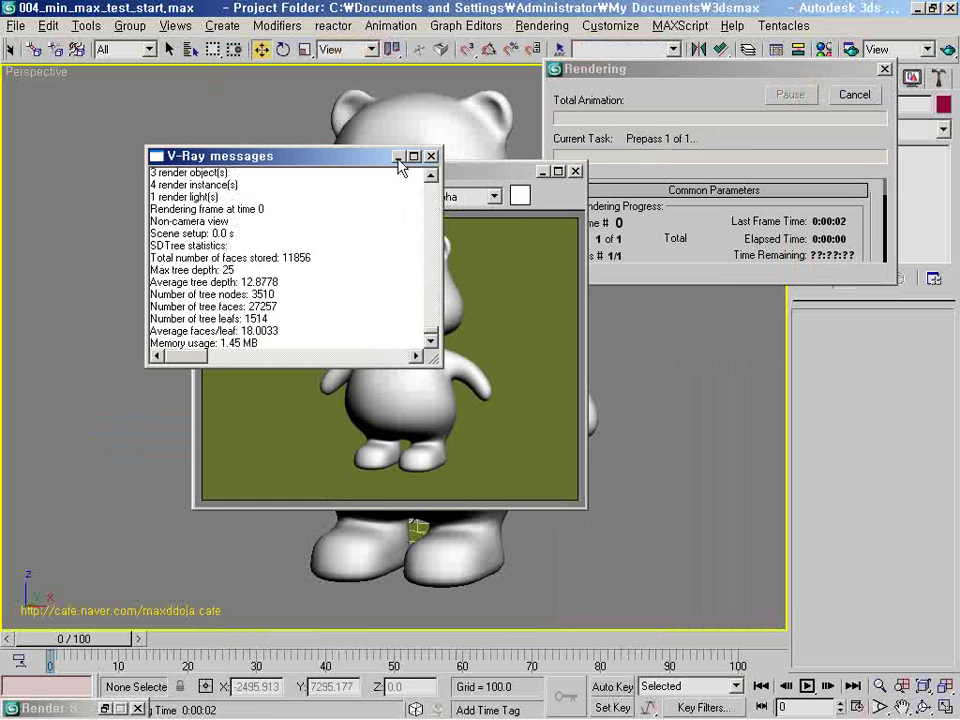
left_click(397, 156)
left_click_drag(470, 171, 430, 148)
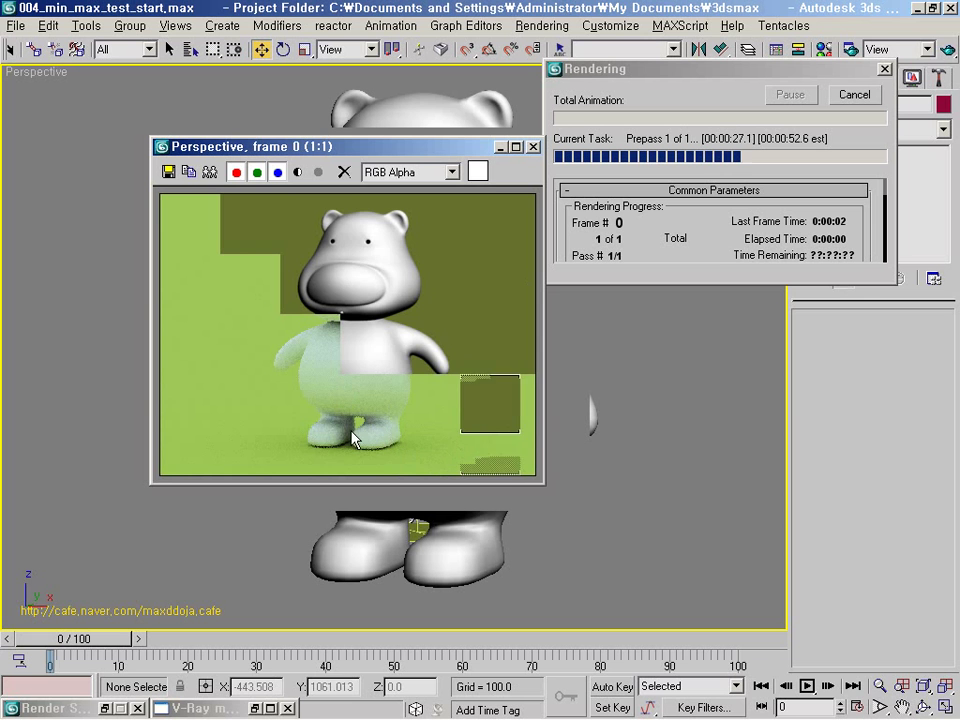
- Examine the prepass pixels around the bear's lower belly and feet up close in the rendered frame
scroll(333, 427, "up", 2)
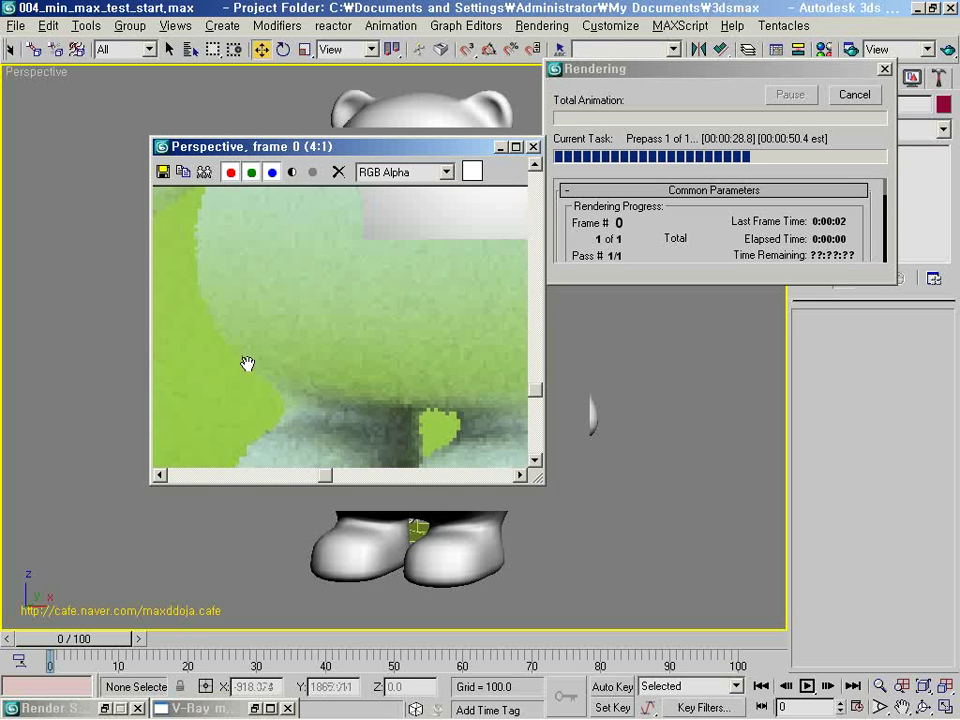
middle_click_drag(249, 364, 328, 387)
scroll(302, 276, "up", 1)
scroll(375, 332, "up", 1)
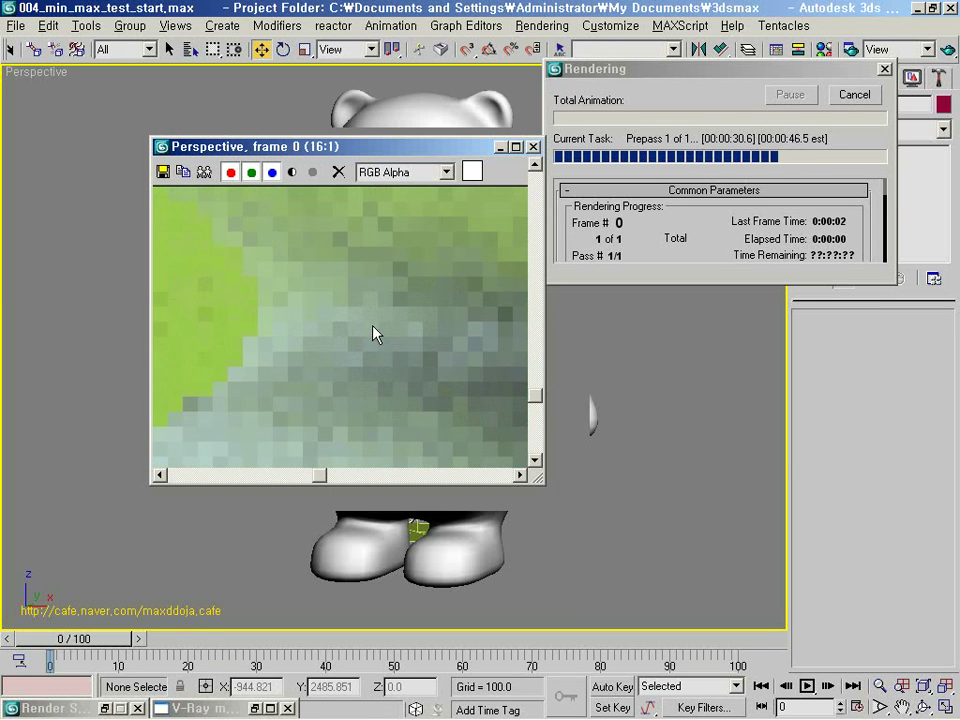
scroll(369, 369, "down", 1)
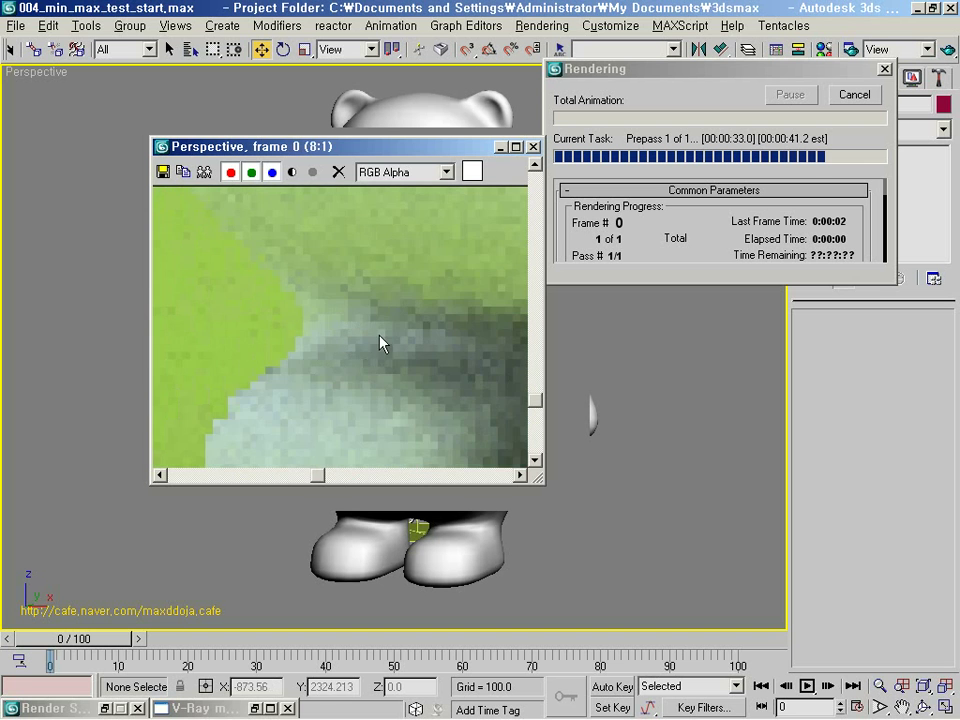
scroll(380, 343, "up", 1)
scroll(381, 345, "up", 1)
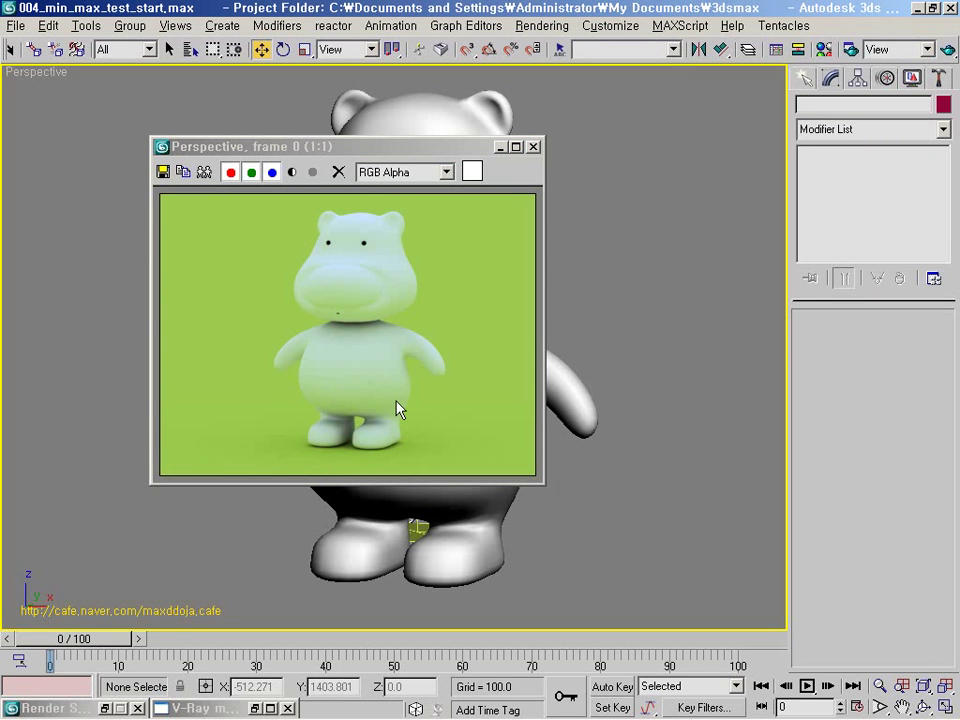
- Move the rendered frame and minimised windows aside to check the rendering time in the status line
left_click_drag(300, 146, 442, 154)
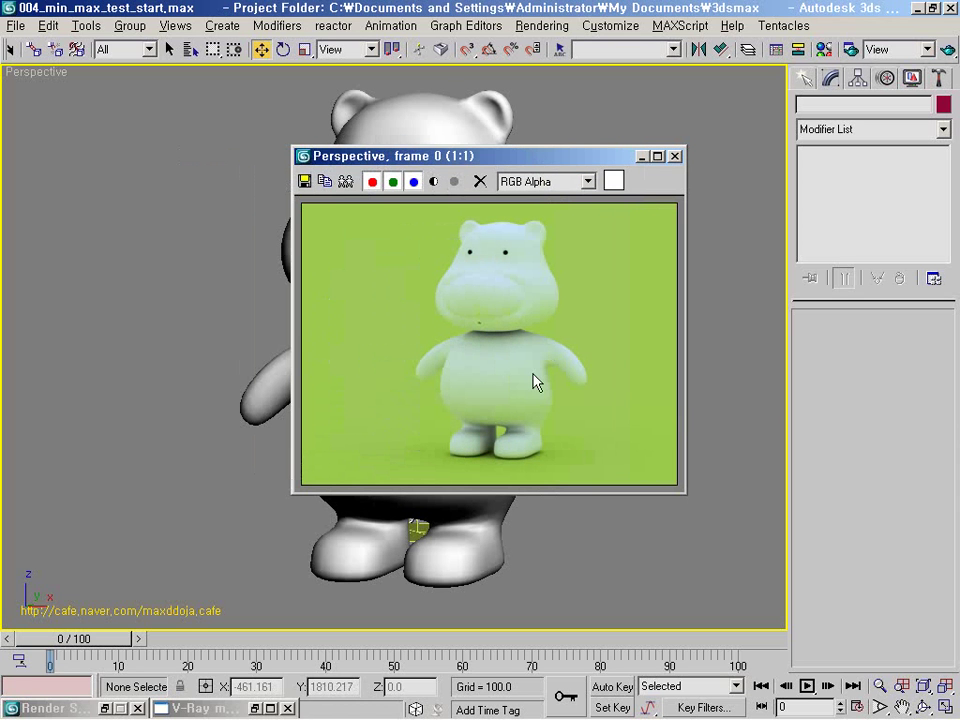
left_click_drag(182, 707, 188, 648)
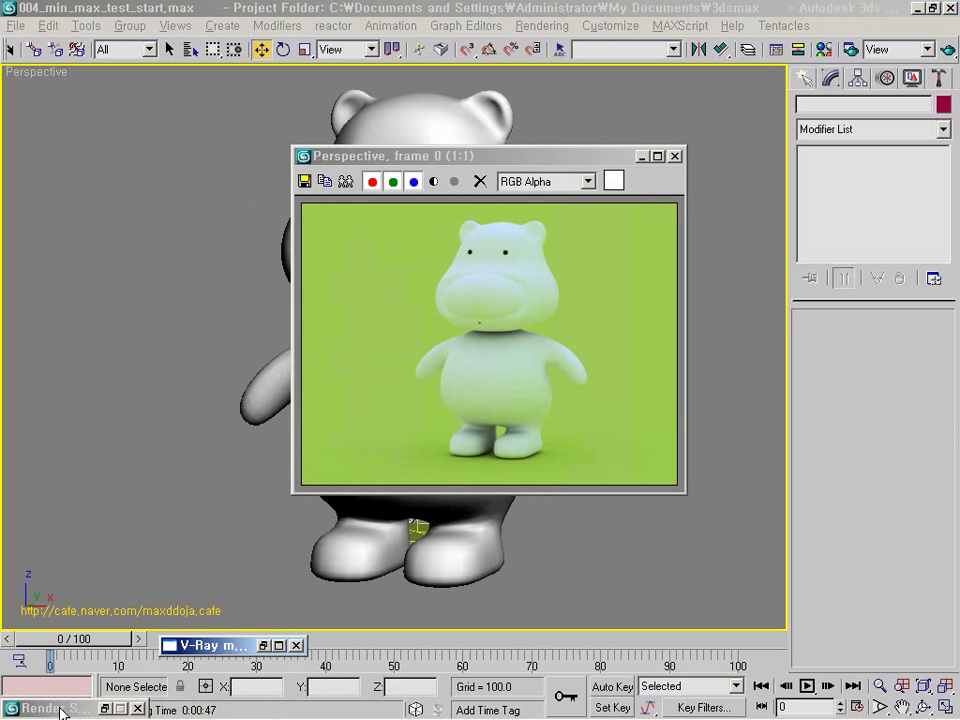
left_click_drag(60, 711, 70, 665)
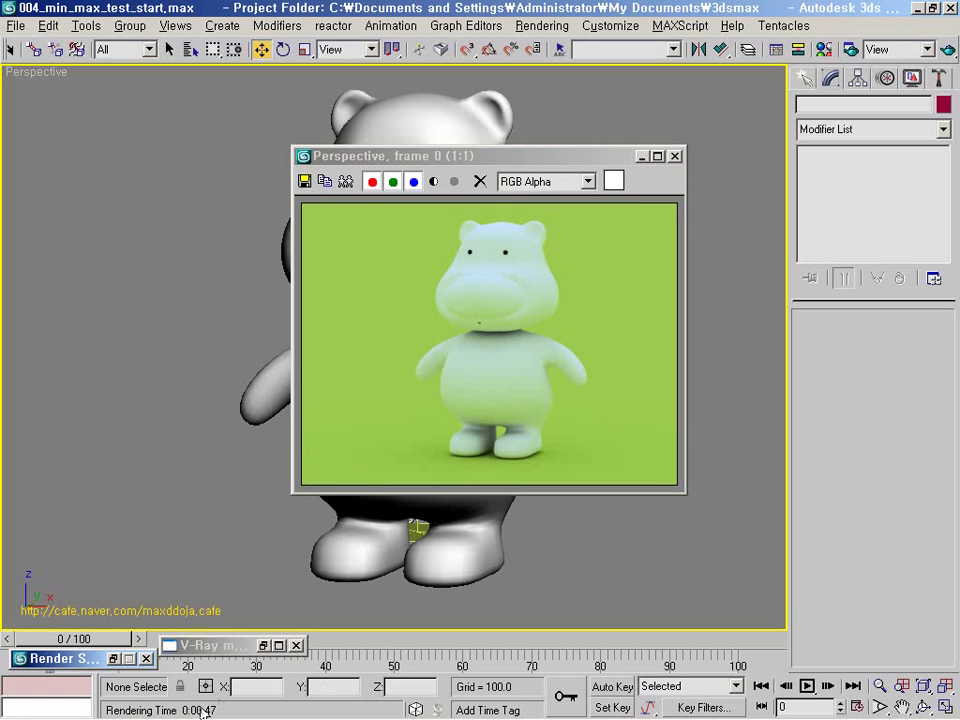
left_click_drag(502, 168, 492, 190)
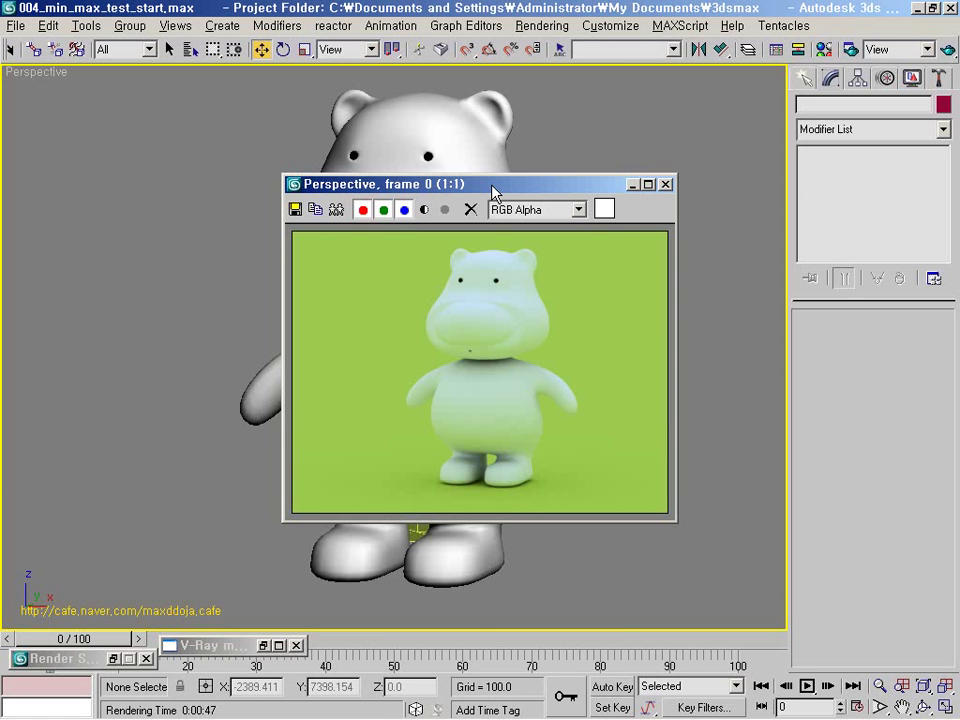
- Reopen the render settings and clone the rendered frame window to keep a copy for comparison
left_click(850, 50)
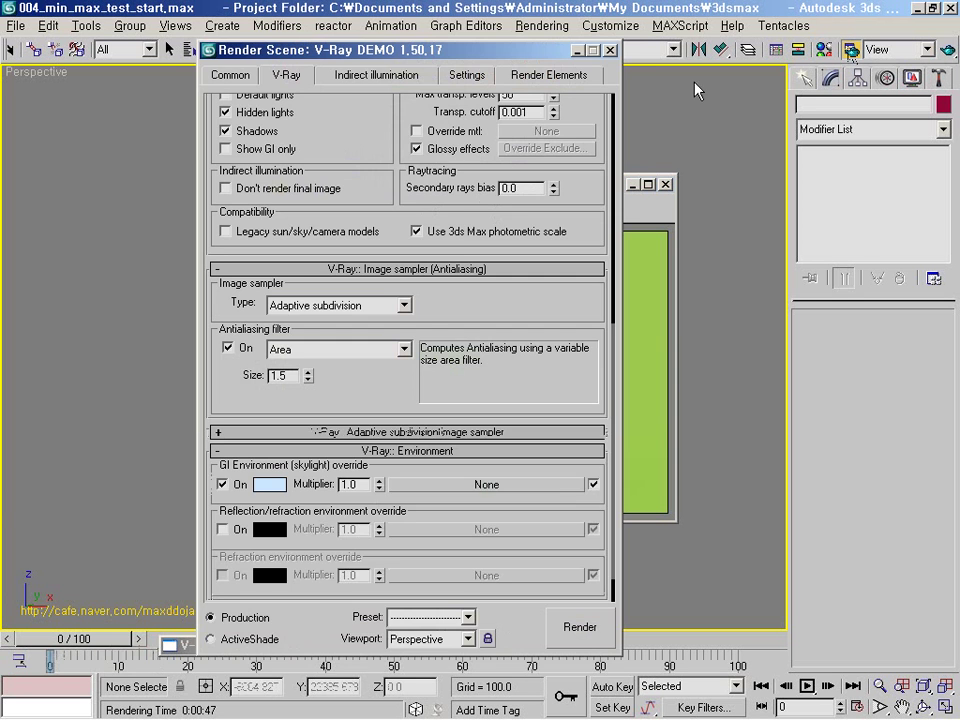
left_click_drag(494, 52, 396, 64)
left_click_drag(531, 188, 733, 173)
left_click(519, 193)
left_click_drag(519, 197, 810, 311)
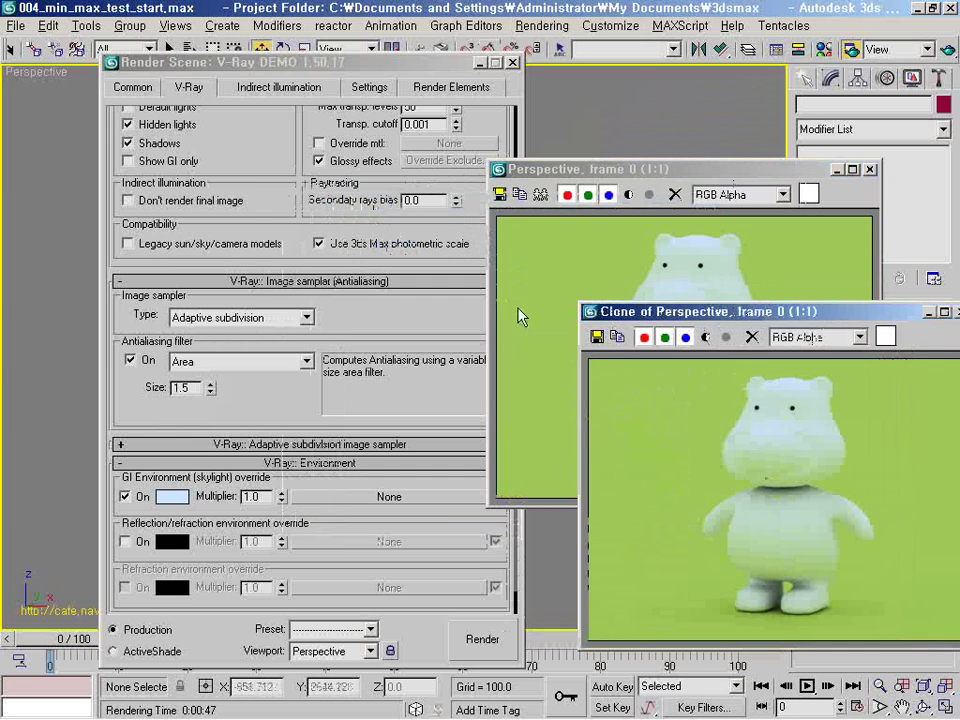
- Lower the irradiance map's Min rate by one step and place the cloned render beside the original
left_click(264, 403)
scroll(256, 390, "down", 3)
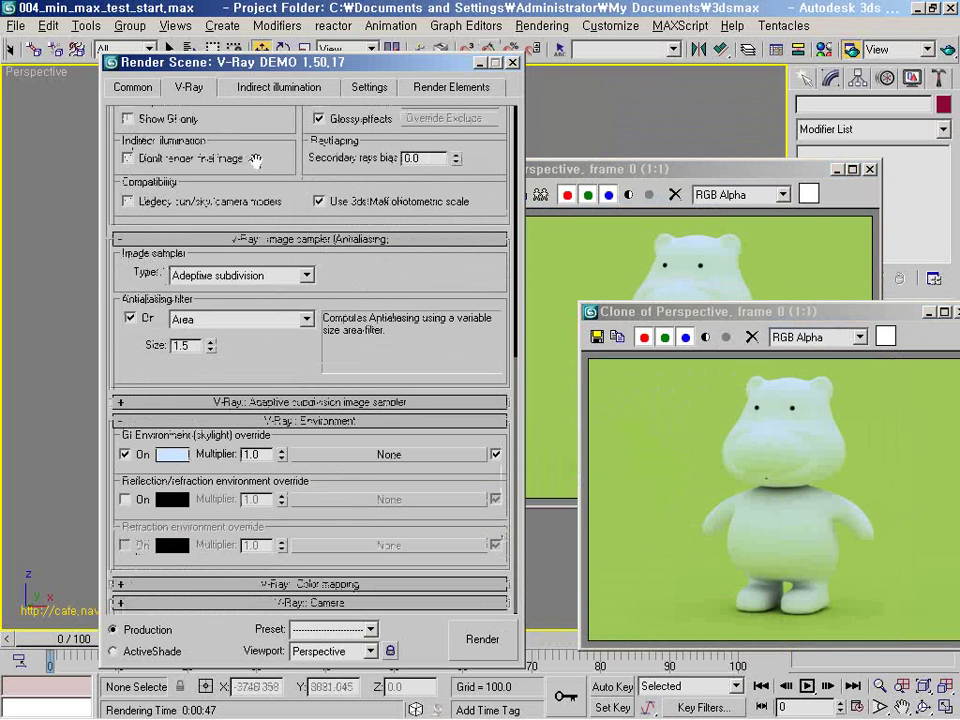
left_click(276, 87)
scroll(255, 330, "up", 5)
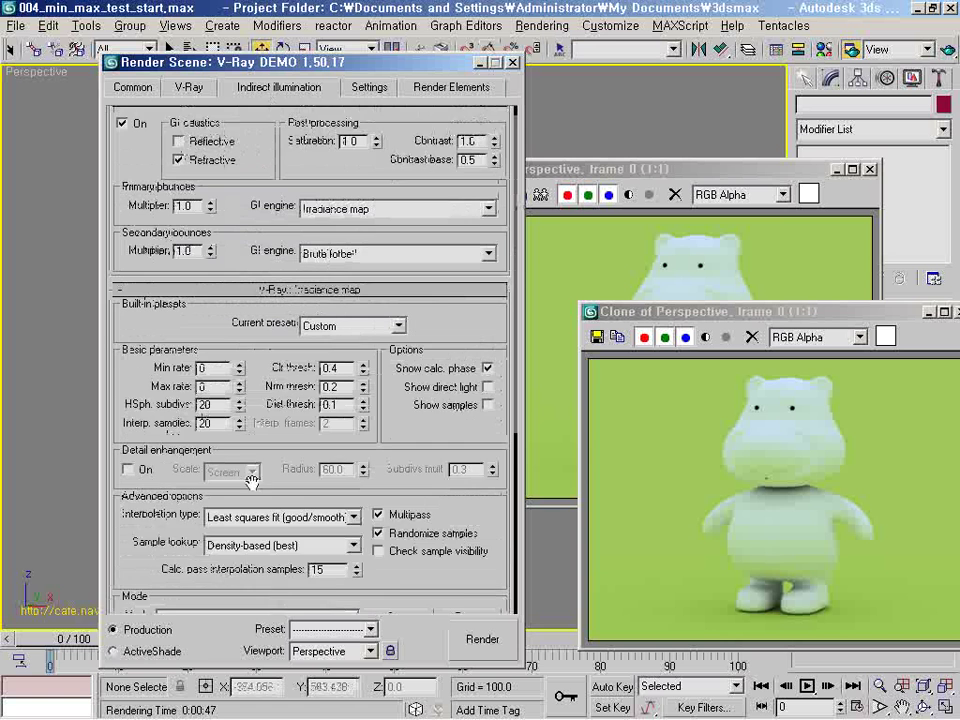
scroll(270, 403, "down", 2)
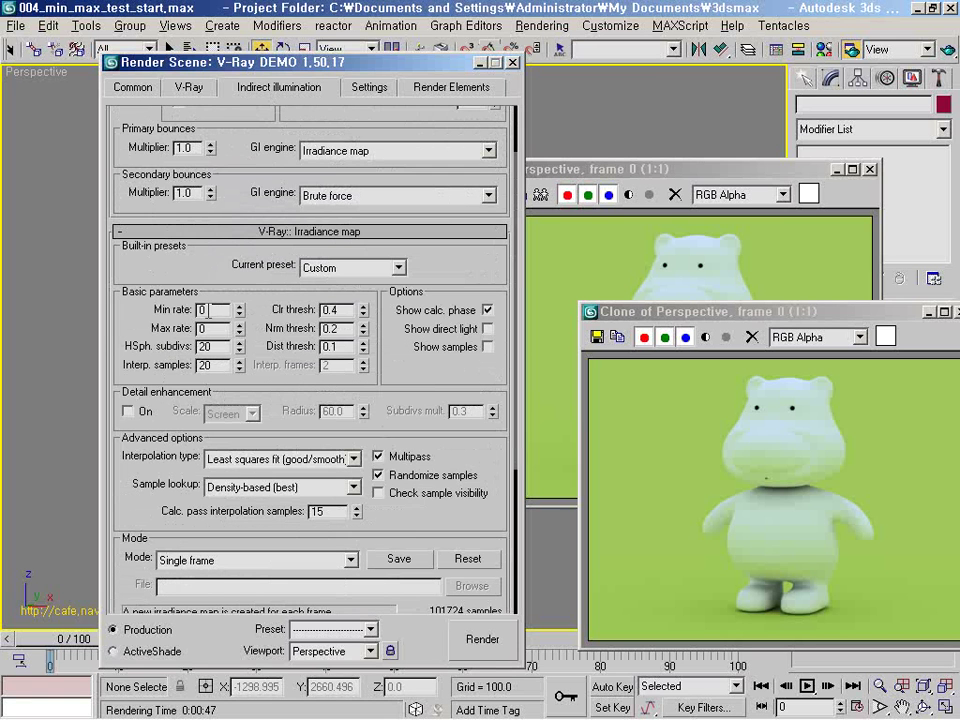
left_click(240, 315)
mouse_move(708, 318)
left_mouse_down()
mouse_move(439, 249)
mouse_move(288, 181)
left_mouse_up()
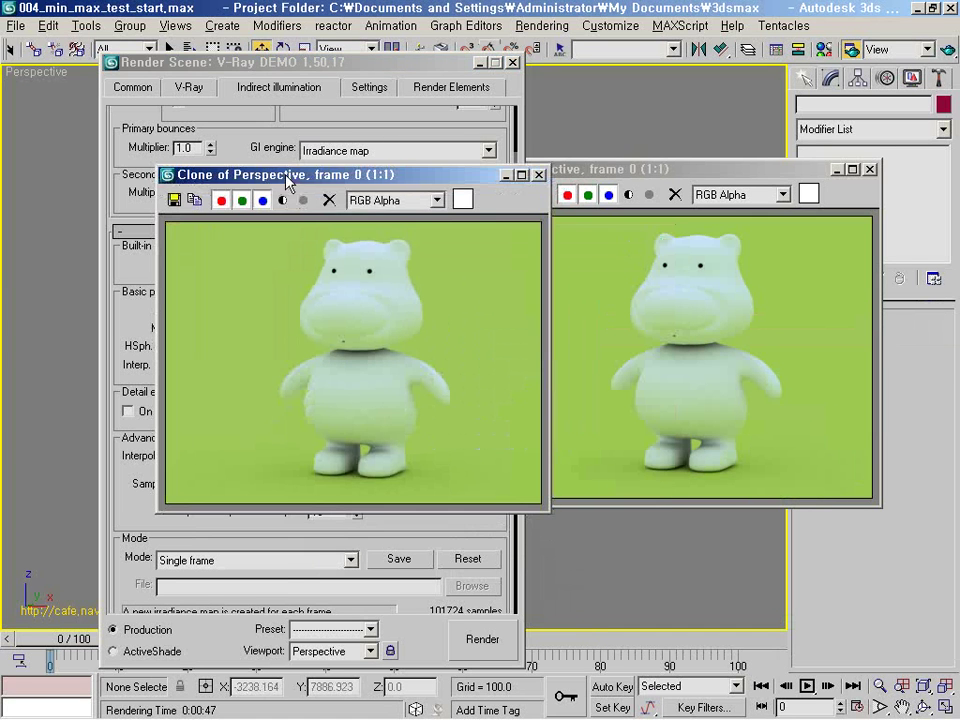
- Start a test render, cancel it during the prepass and magnify the pixels near the bear's feet
left_click(944, 52)
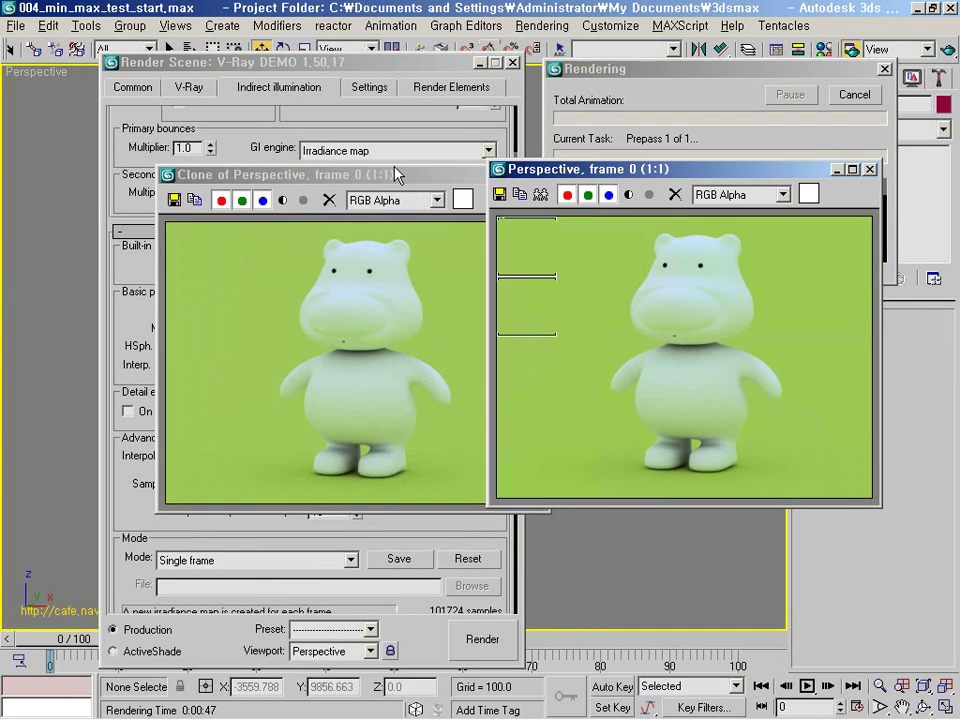
left_click(856, 95)
scroll(677, 441, "up", 2)
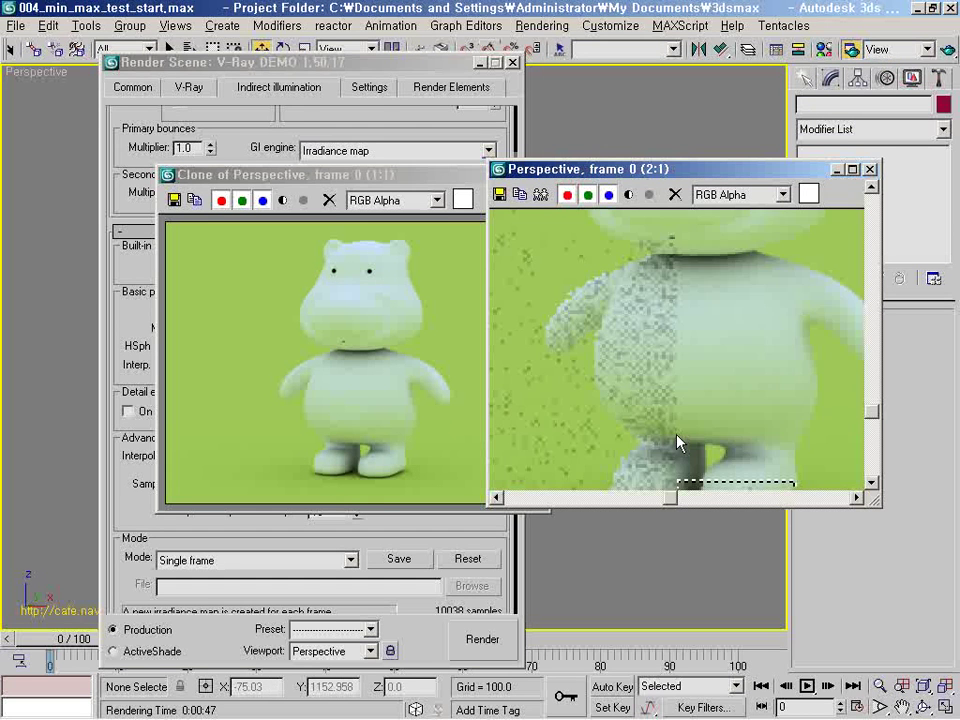
scroll(680, 450, "up", 2)
scroll(675, 345, "up", 1)
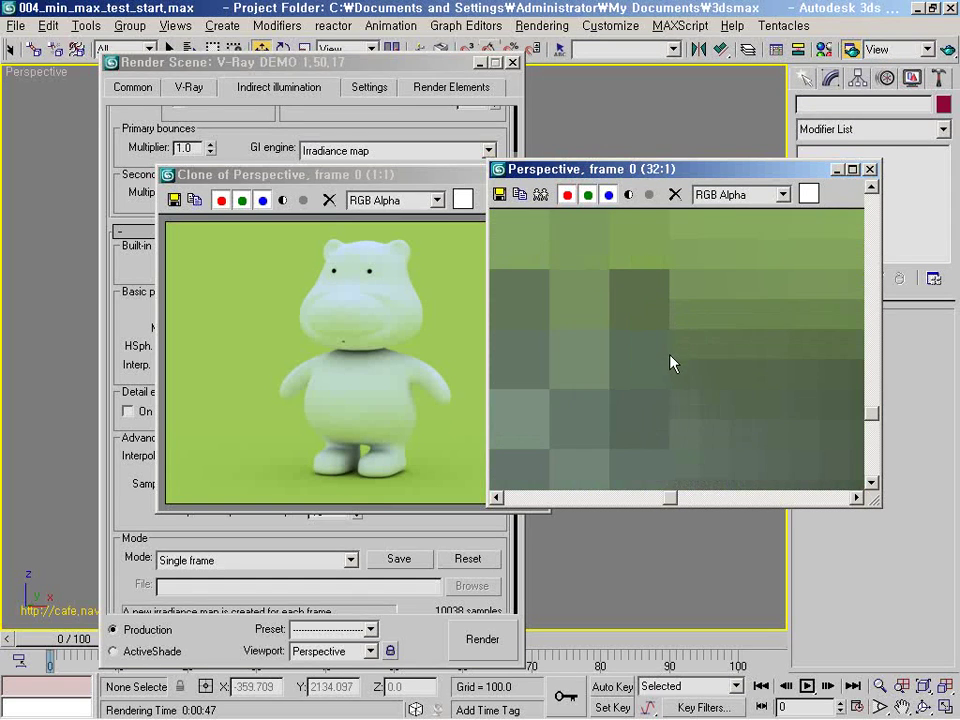
- Enlarge the rendered frame window and outline a single pixel and a two-by-two prepass block for comparison
left_click_drag(600, 168, 314, 86)
left_click_drag(592, 420, 957, 703)
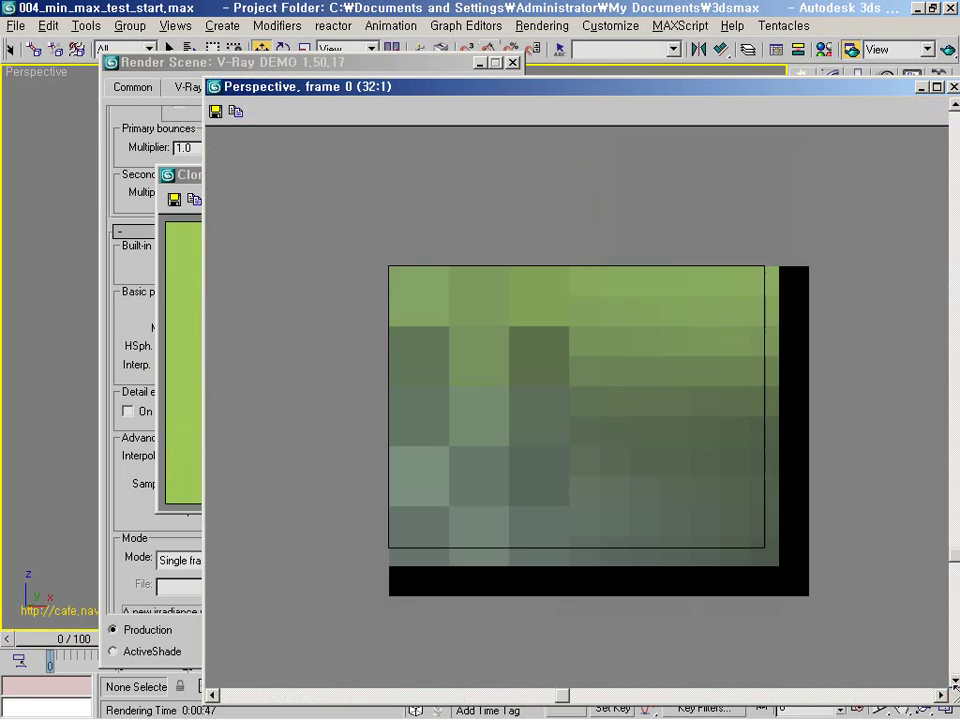
scroll(540, 478, "down", 1)
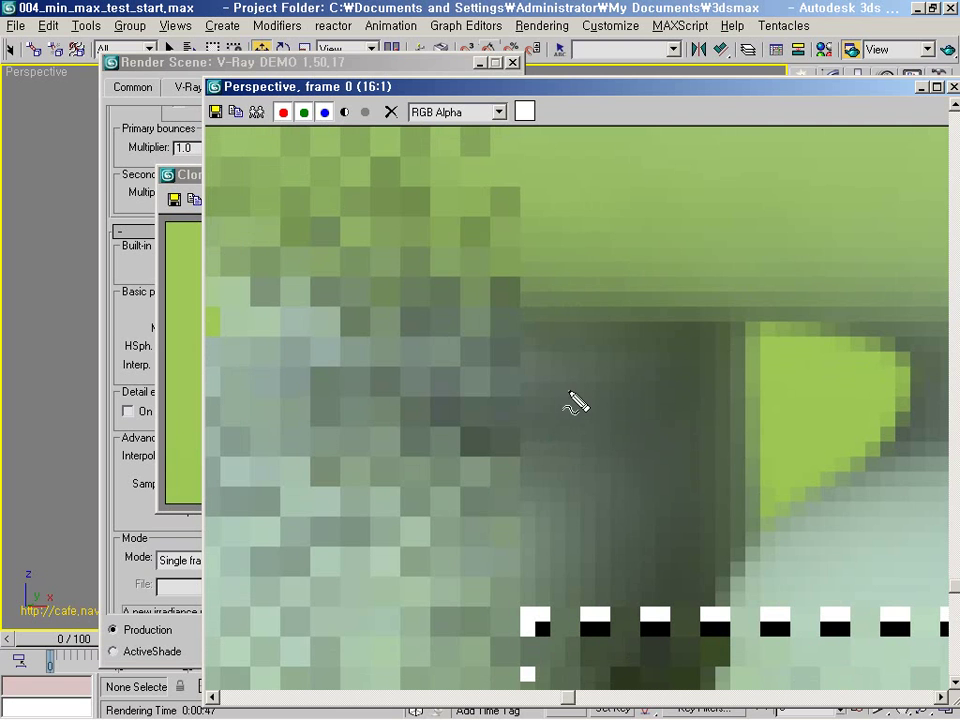
left_click_drag(567, 386, 574, 394)
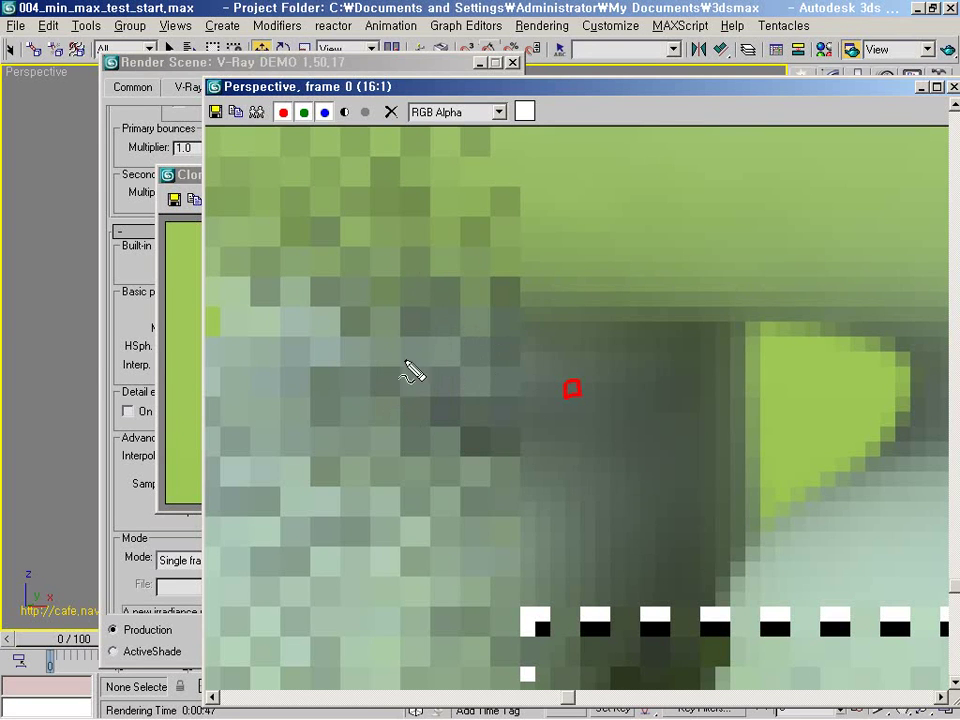
mouse_move(460, 338)
left_mouse_down()
mouse_move(458, 365)
mouse_move(482, 365)
mouse_move(489, 345)
mouse_move(460, 337)
left_mouse_up()
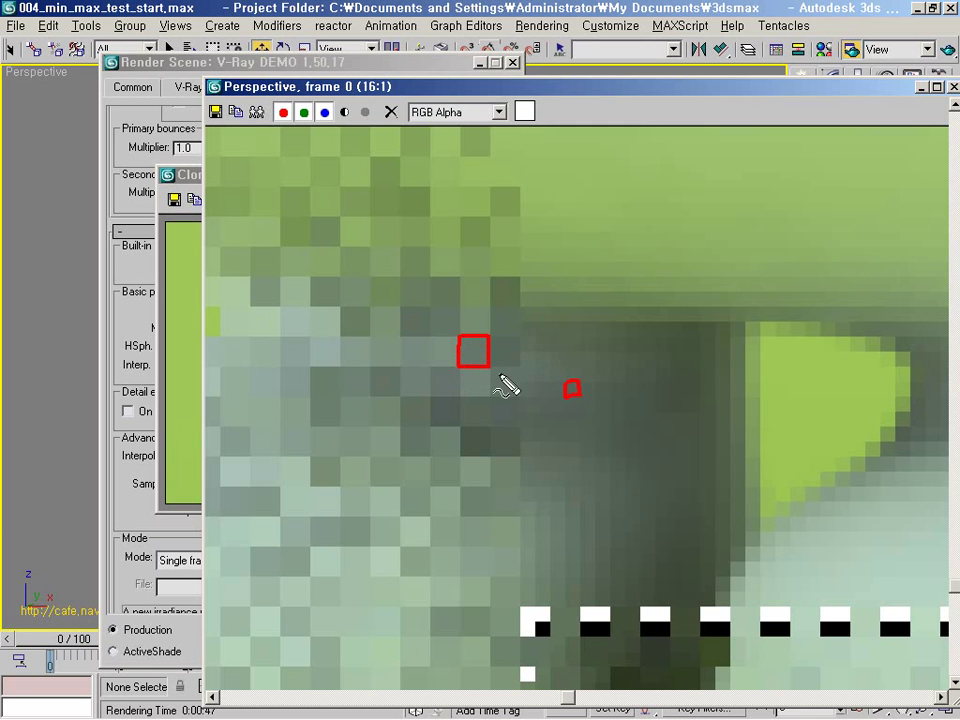
mouse_move(476, 337)
left_mouse_down()
mouse_move(474, 367)
mouse_move(488, 352)
left_mouse_up()
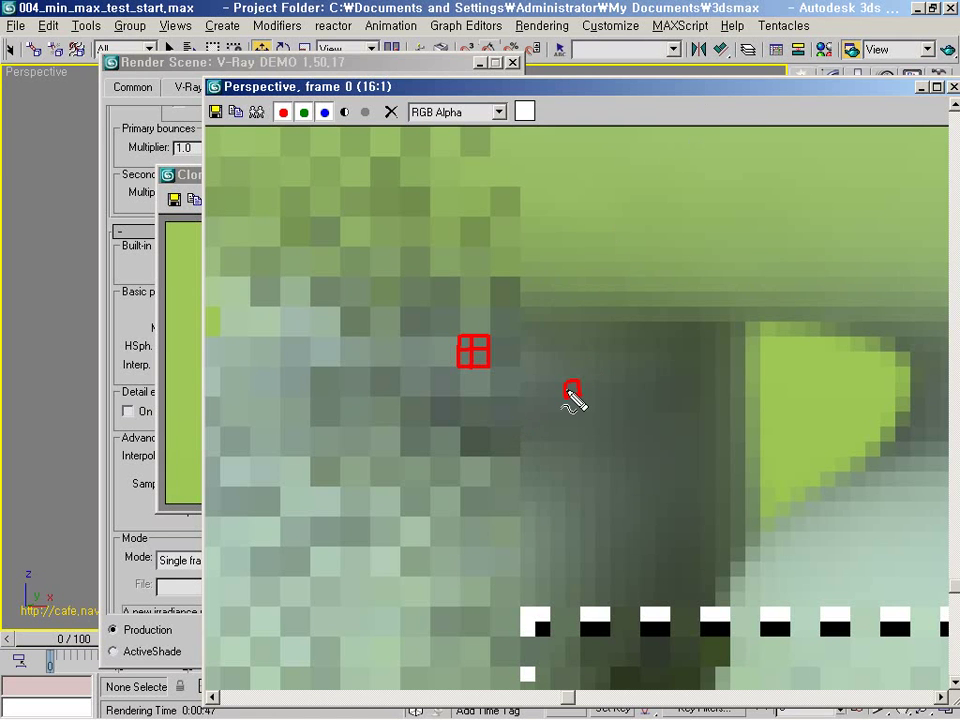
key("Escape")
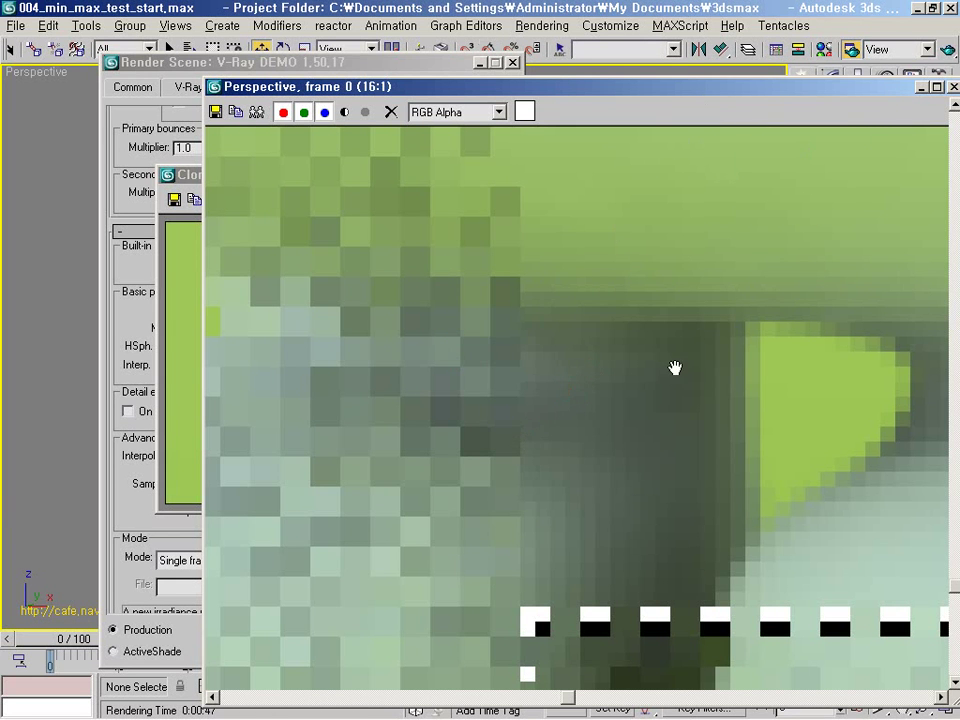
- Close the enlarged frame window and render the Perspective view to completion
scroll(557, 465, "down", 4)
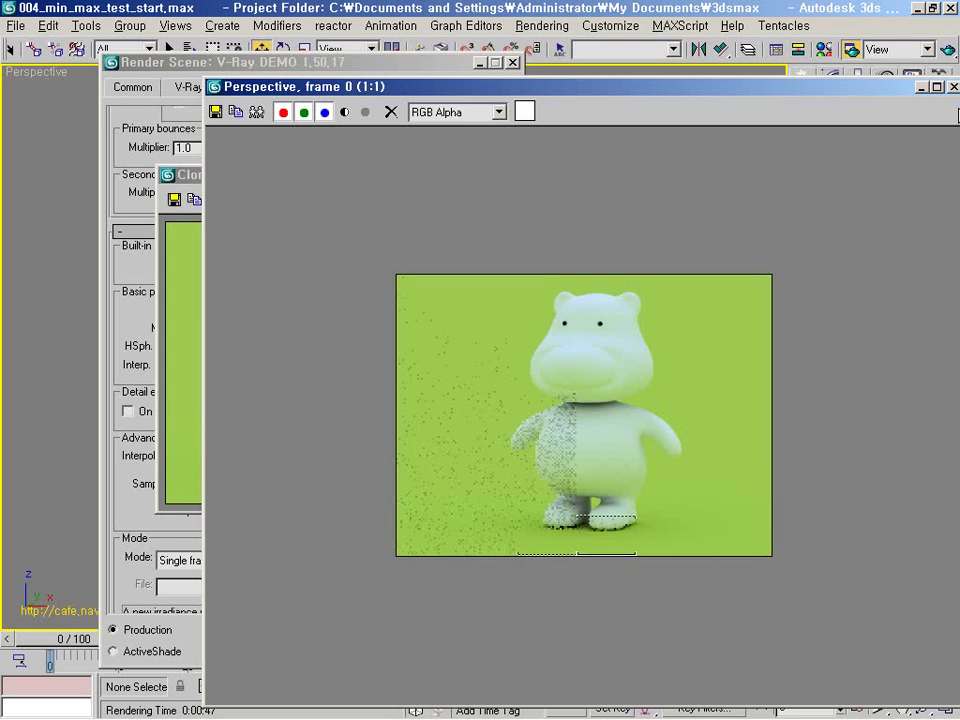
left_click_drag(910, 88, 767, 98)
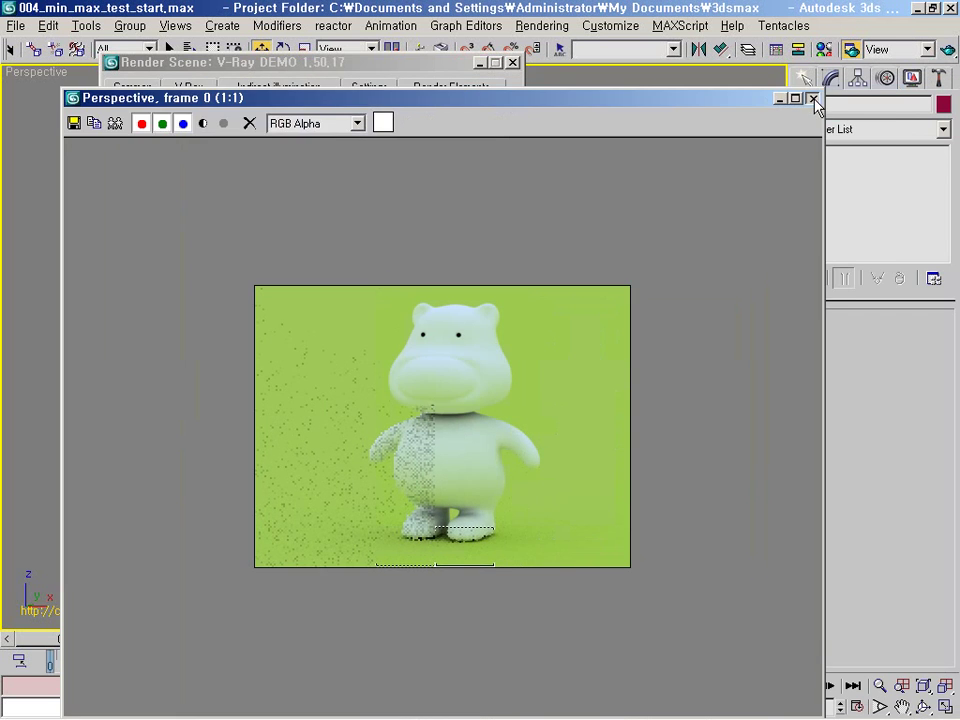
left_click(812, 98)
left_click(947, 51)
- Place the new render beside the clone and circle the chin area in both images for comparison
left_click_drag(200, 97, 556, 176)
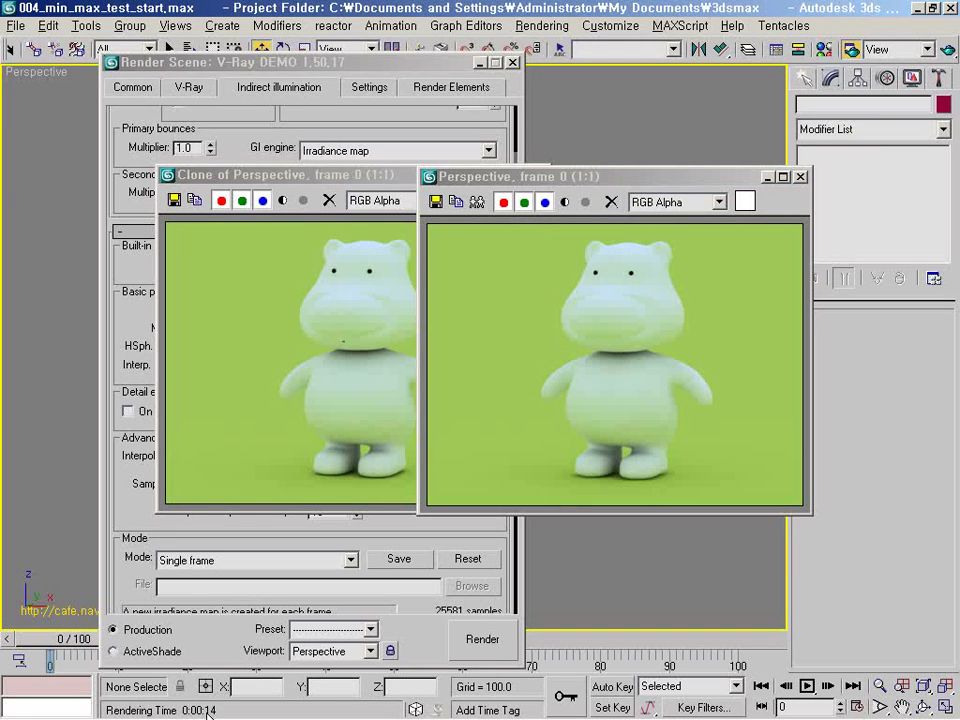
left_click_drag(270, 184, 158, 180)
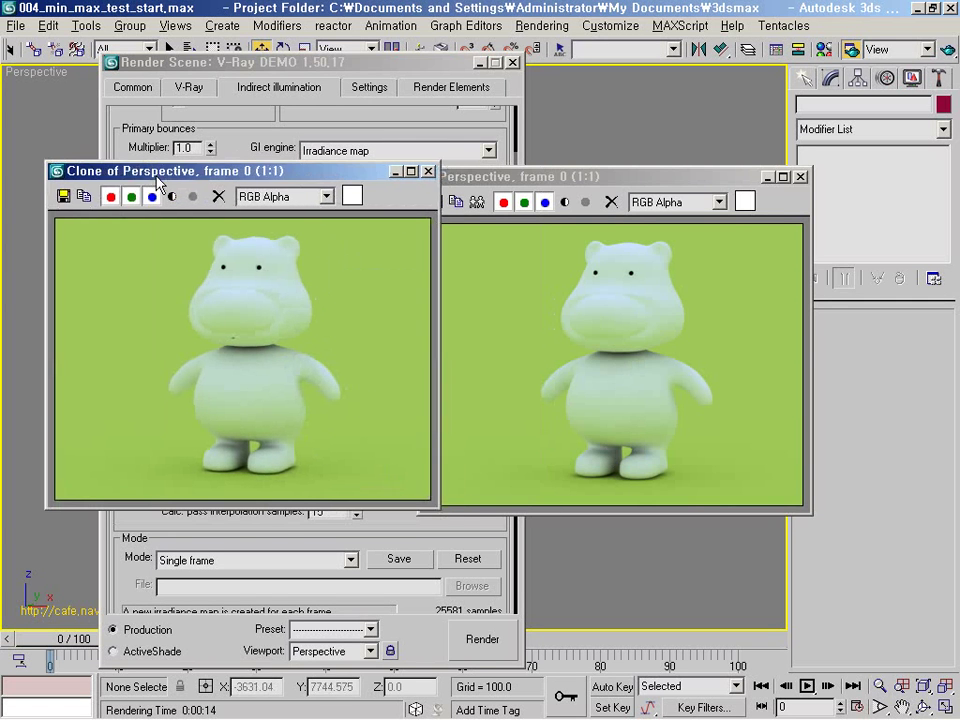
left_click_drag(495, 182, 521, 177)
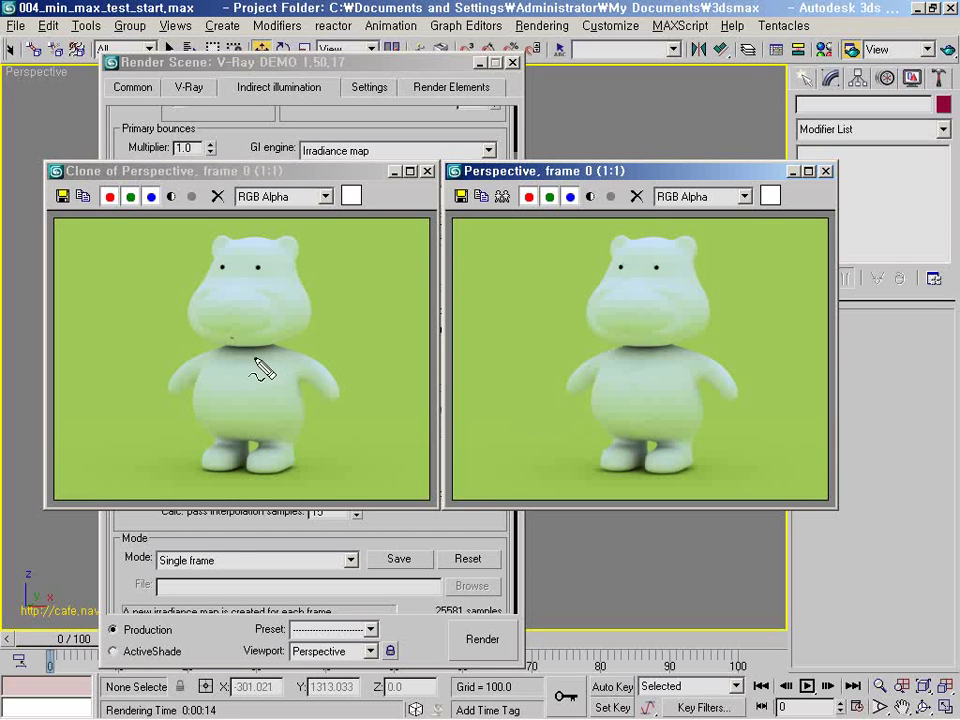
left_click_drag(236, 350, 240, 340)
left_click_drag(628, 338, 650, 358)
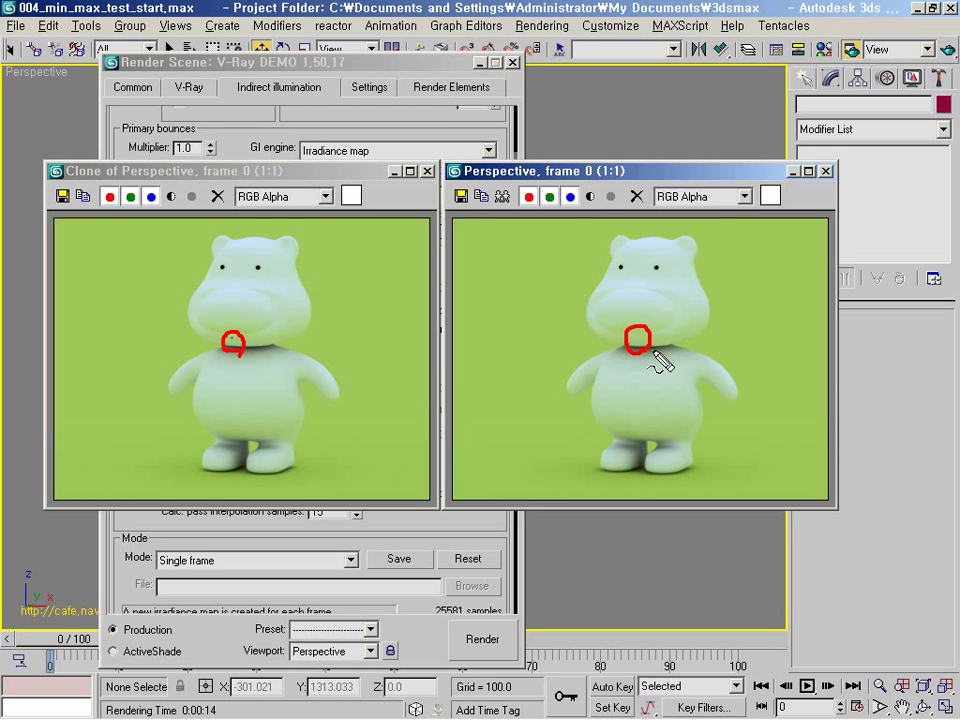
key("Escape")
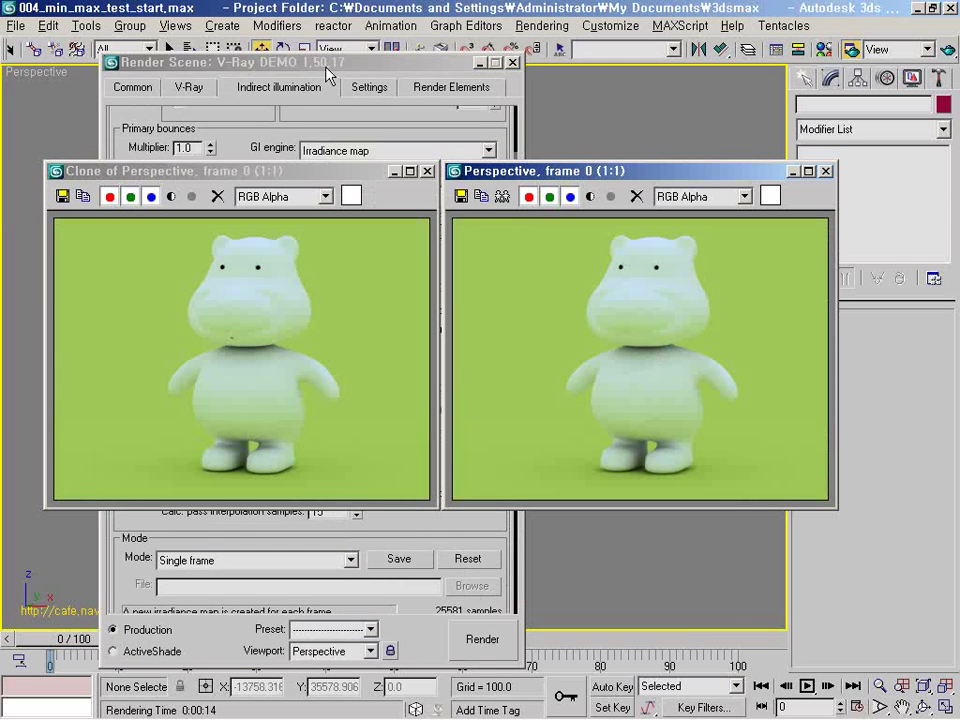
- Set the irradiance map's Min rate and Max rate both to -2
left_click(244, 62)
left_click(240, 316)
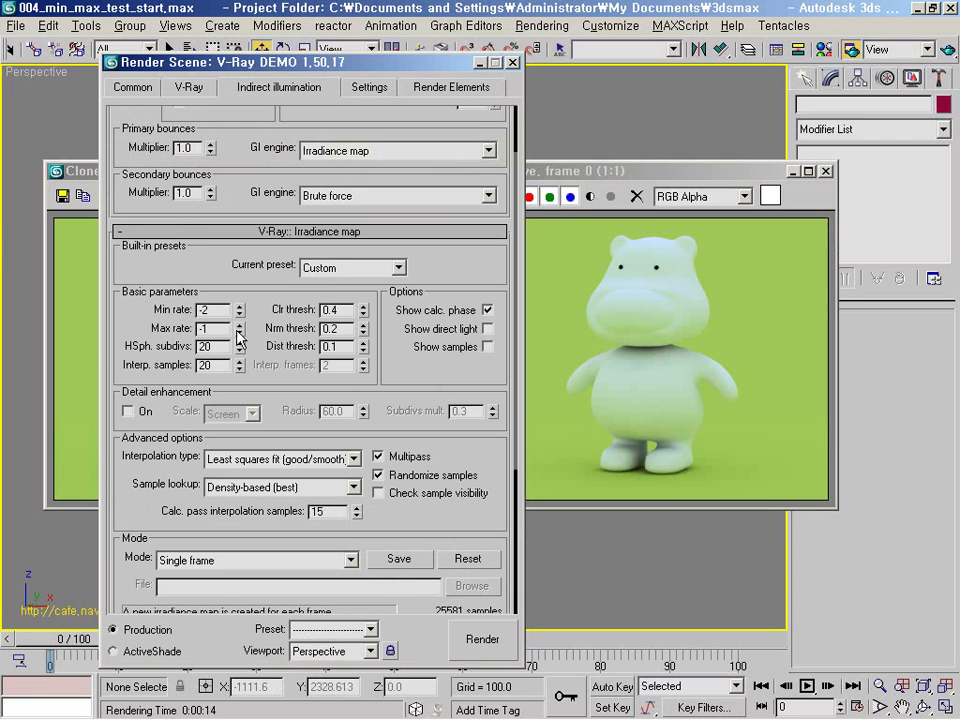
left_click(240, 332)
- Clone the current rendered frame and move the copy aside to keep it for comparison
left_click(697, 183)
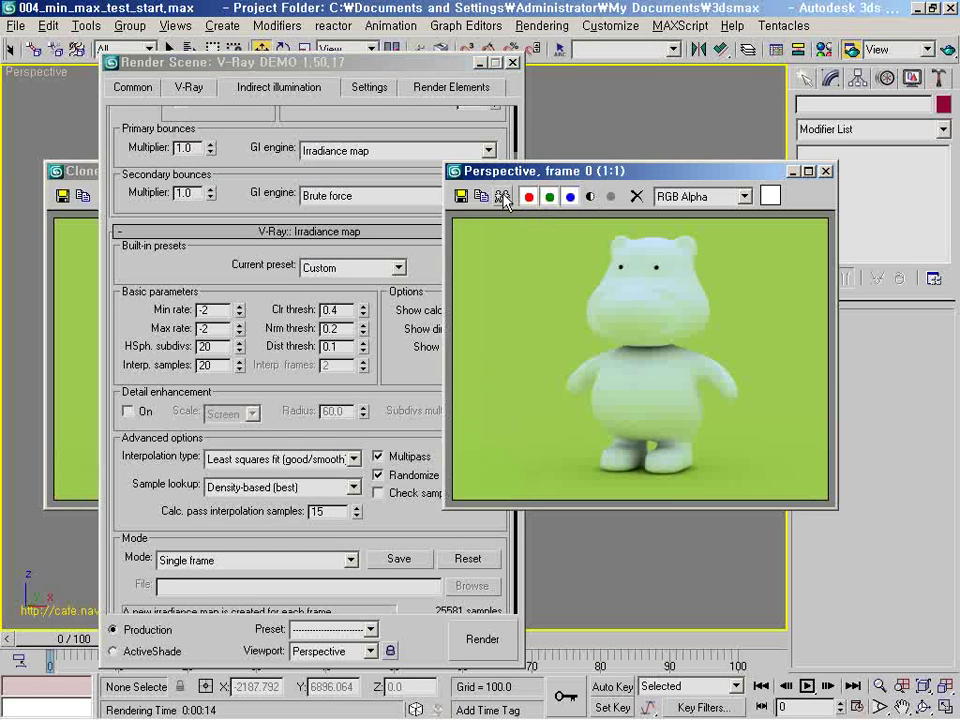
left_click(501, 196)
left_click_drag(585, 208, 374, 259)
left_click(572, 176)
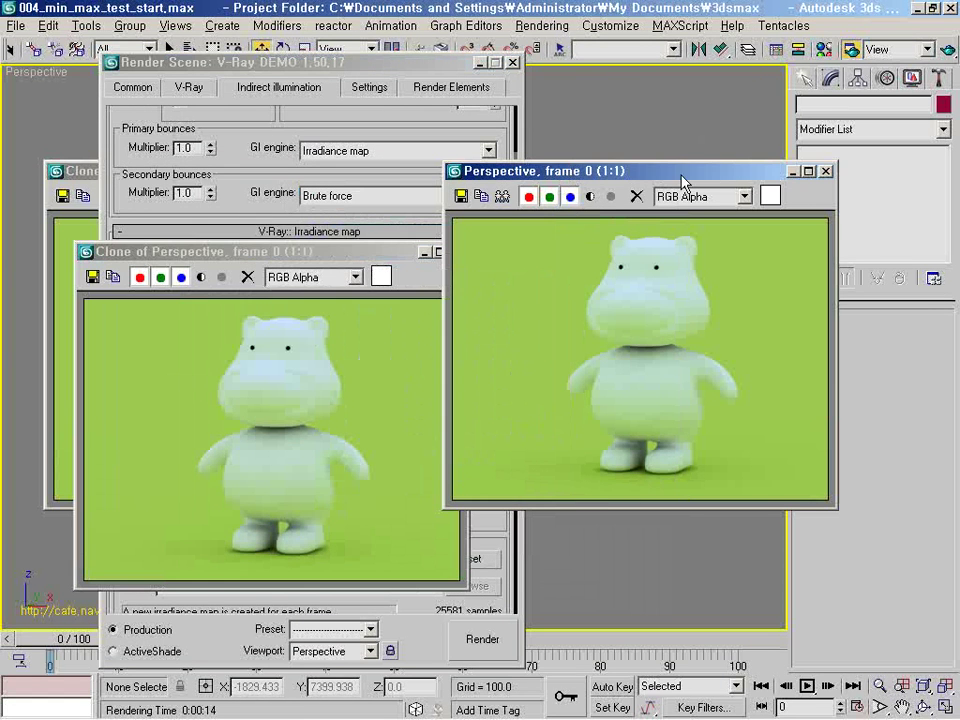
- Start another render, cancel it during the prepass and examine the sample blocks around the bear's feet up close
left_click(948, 55)
left_click(856, 95)
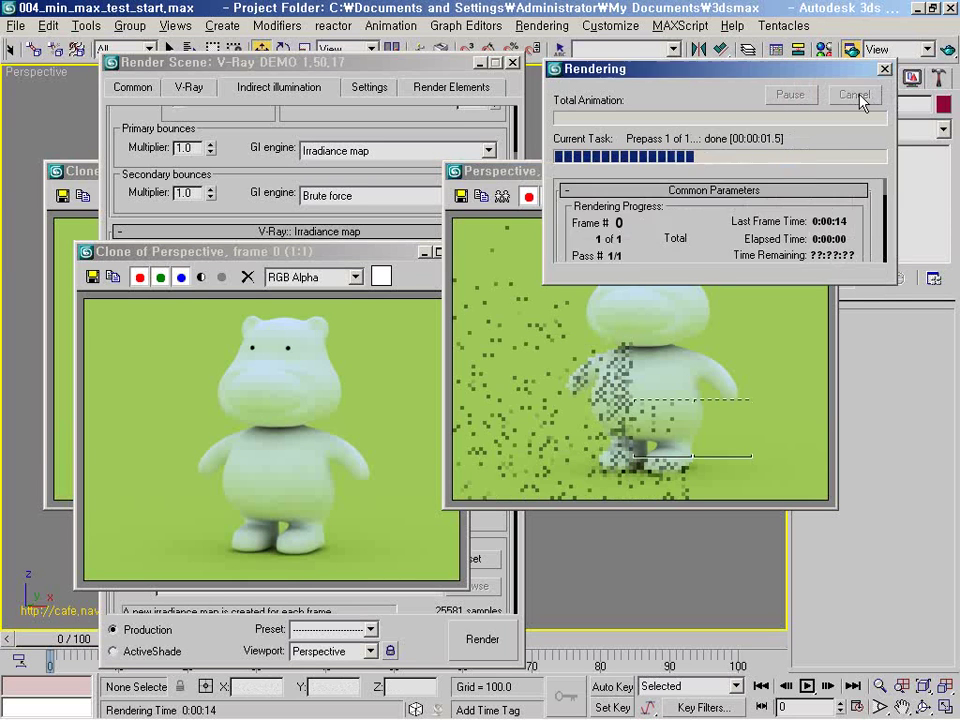
scroll(615, 420, "up", 3)
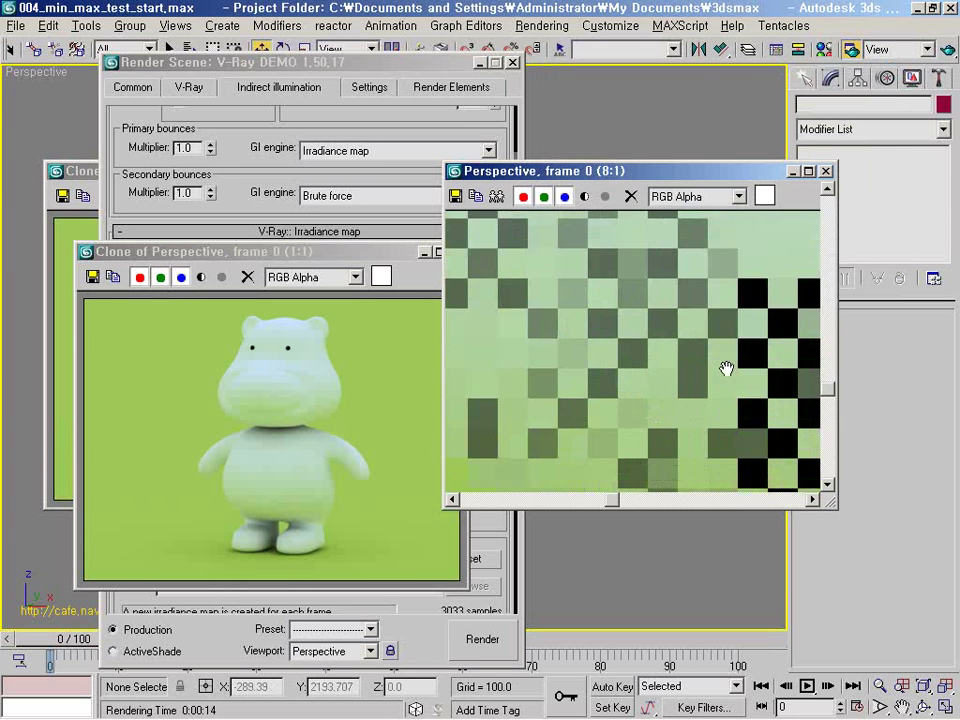
scroll(731, 301, "up", 1)
middle_click_drag(731, 300, 572, 90)
middle_click_drag(609, 350, 580, 115)
middle_click_drag(645, 470, 649, 386)
scroll(628, 290, "down", 1)
scroll(676, 343, "down", 1)
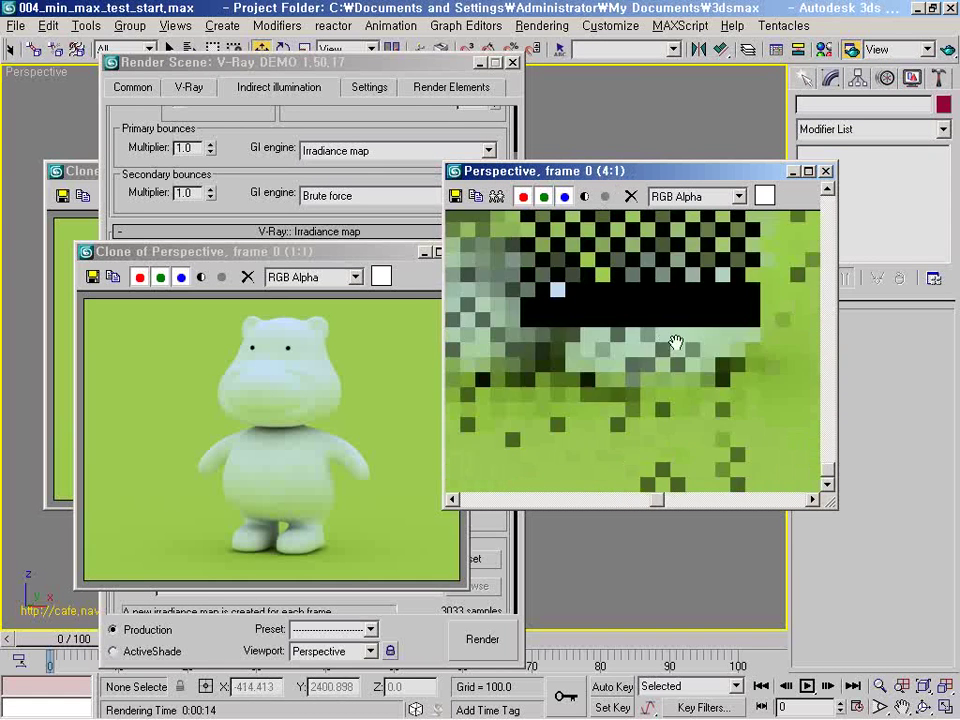
middle_click_drag(680, 345, 540, 346)
scroll(656, 359, "up", 1)
scroll(611, 362, "up", 1)
middle_click_drag(611, 379, 681, 394)
scroll(619, 377, "up", 1)
scroll(681, 394, "down", 1)
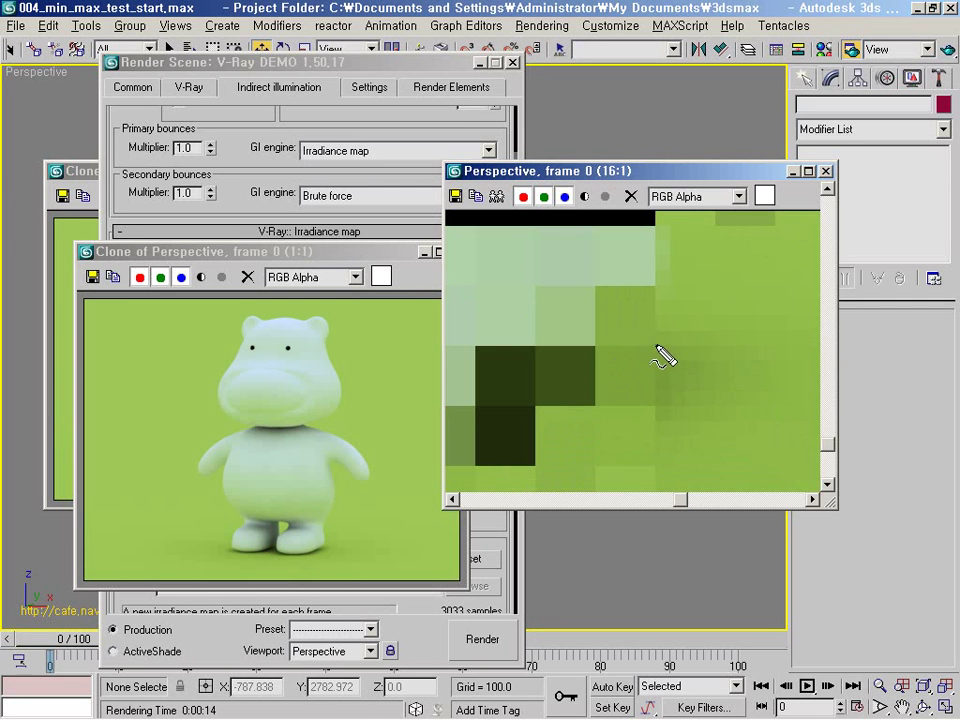
- Outline one pixel and the neighbouring prepass block in the magnified frame, and clear the marks after comparing them
mouse_move(656, 346)
left_mouse_down()
mouse_move(656, 362)
mouse_move(667, 344)
left_mouse_up()
mouse_move(657, 350)
left_mouse_down()
mouse_move(611, 349)
mouse_move(596, 401)
mouse_move(650, 405)
mouse_move(652, 364)
left_mouse_up()
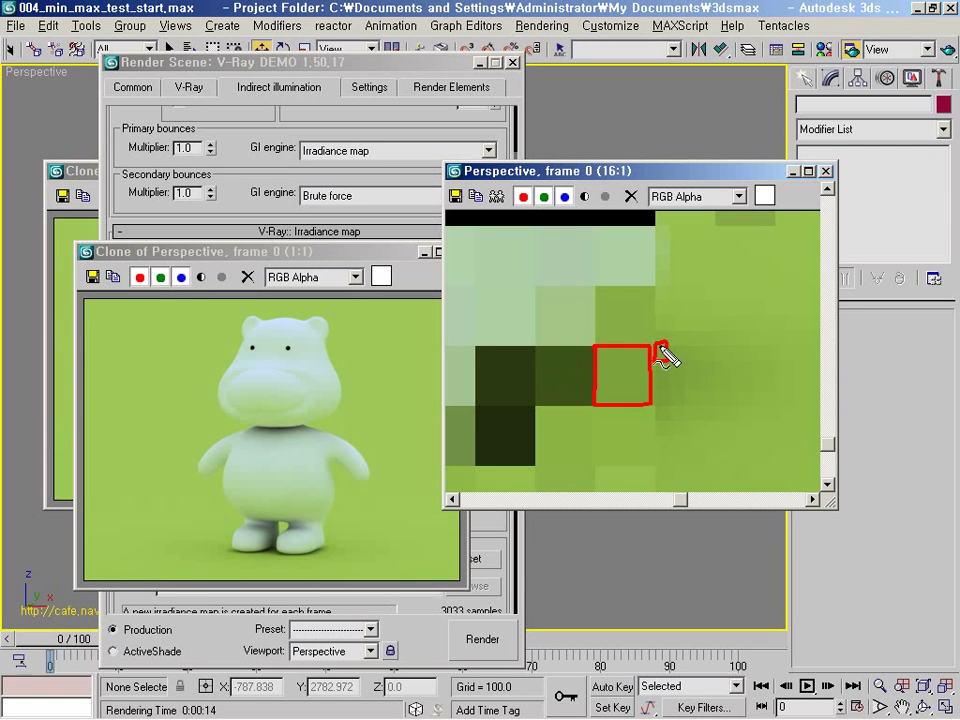
mouse_move(660, 352)
left_mouse_down()
mouse_move(618, 349)
mouse_move(628, 374)
mouse_move(649, 380)
mouse_move(620, 403)
mouse_move(632, 374)
mouse_move(626, 344)
mouse_move(600, 390)
mouse_move(657, 388)
left_mouse_up()
key("Escape")
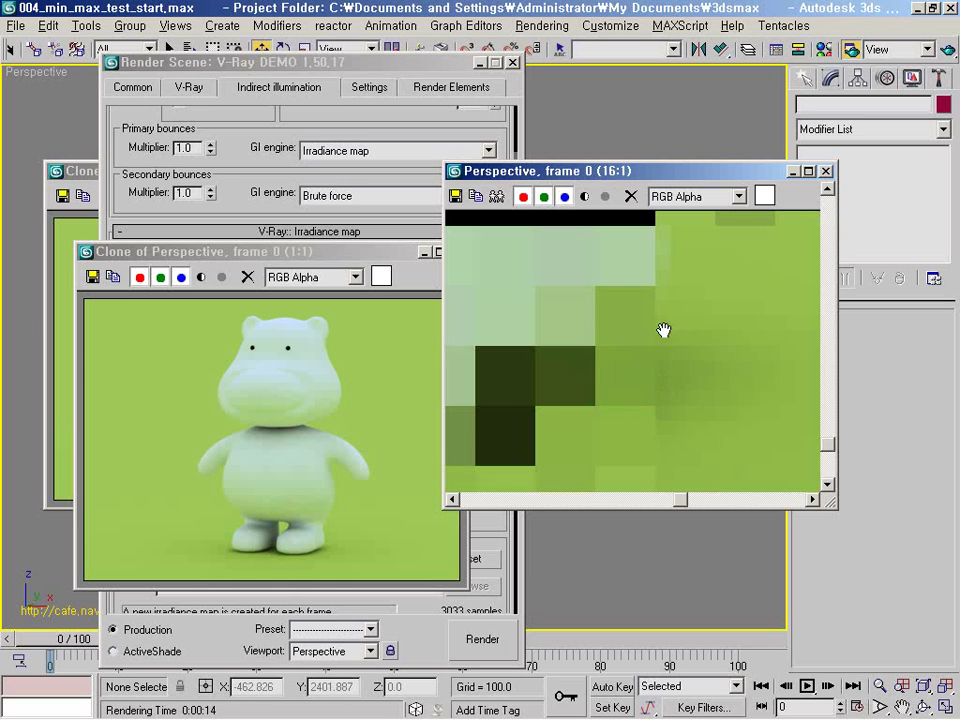
- Return the frame to 1:1 and render the scene completely with the current Min and Max rates
scroll(643, 360, "down", 5)
scroll(643, 360, "up", 1)
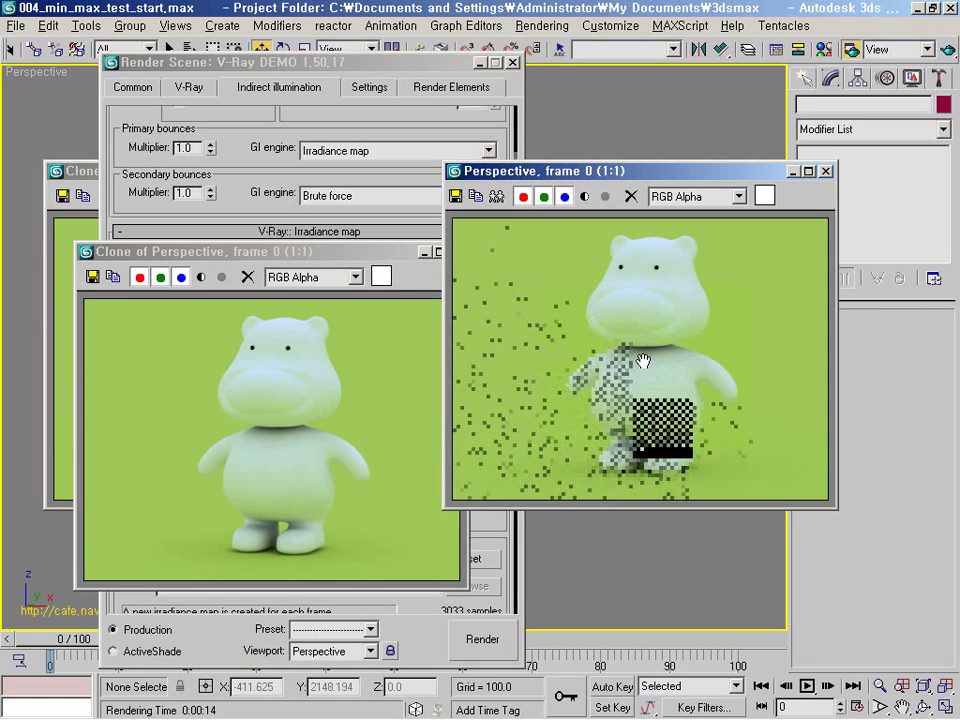
left_click(446, 63)
left_click(949, 50)
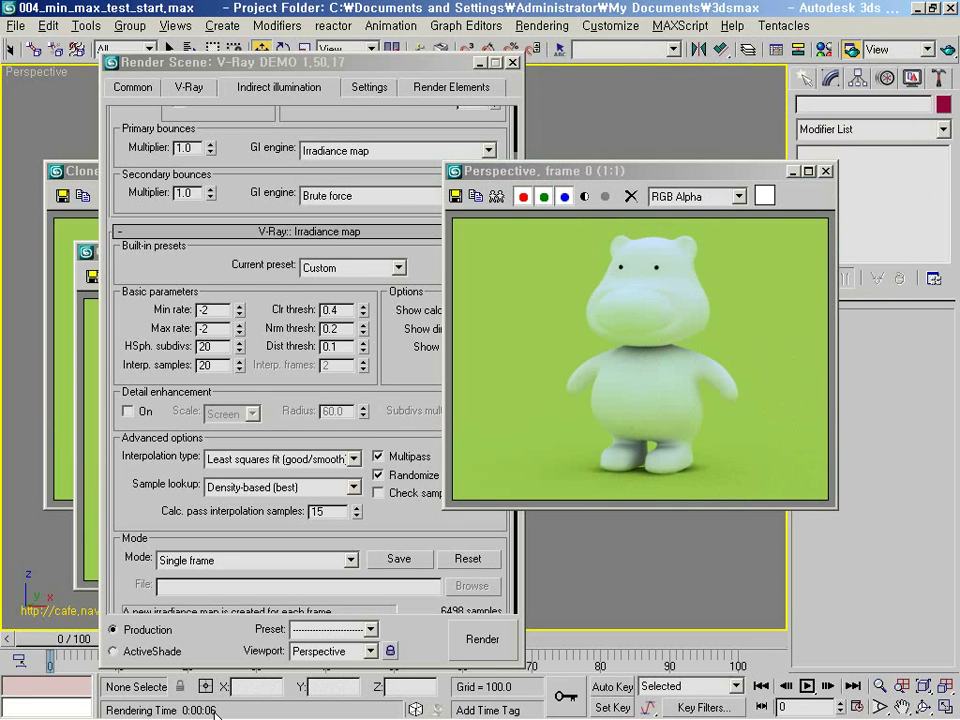
- Set the irradiance map's Min rate and Max rate both to -3 and render the scene
left_click(239, 314)
left_click(239, 332)
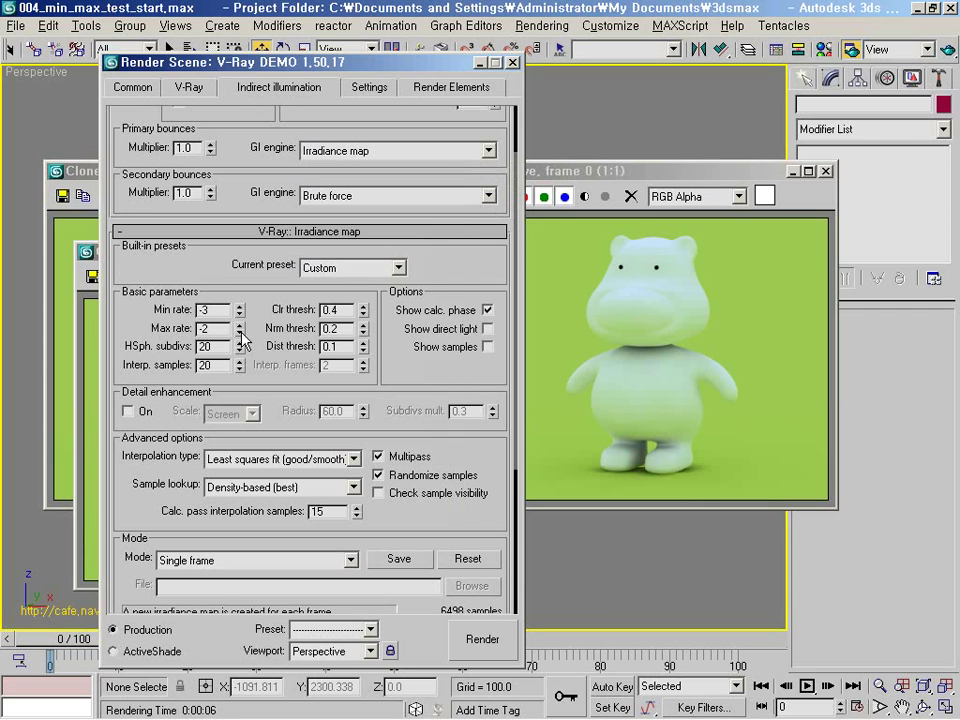
left_click(615, 306)
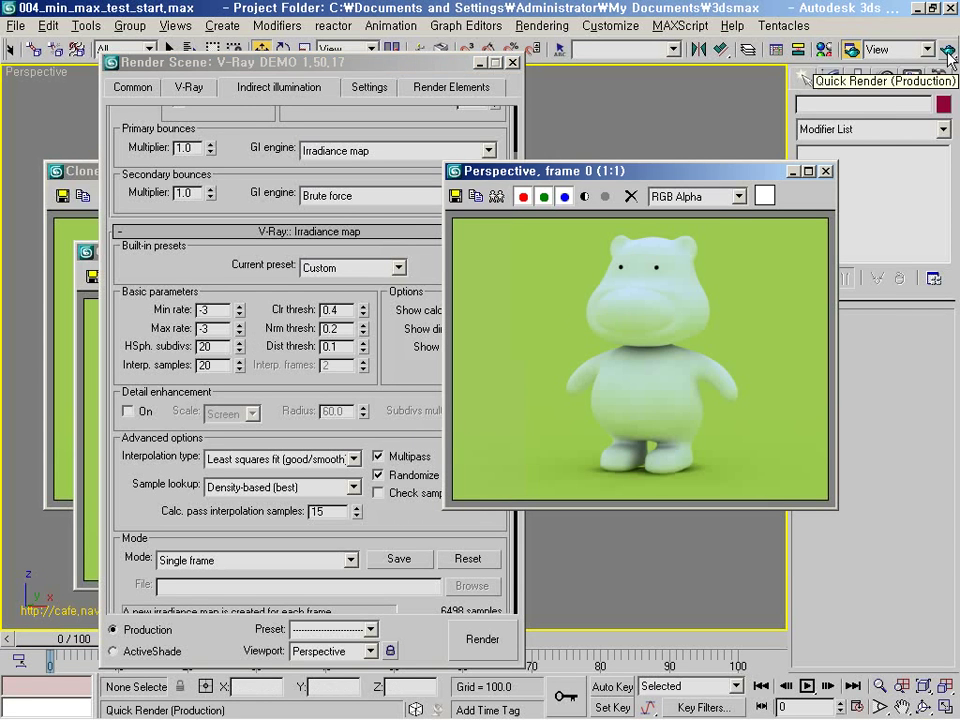
left_click(946, 49)
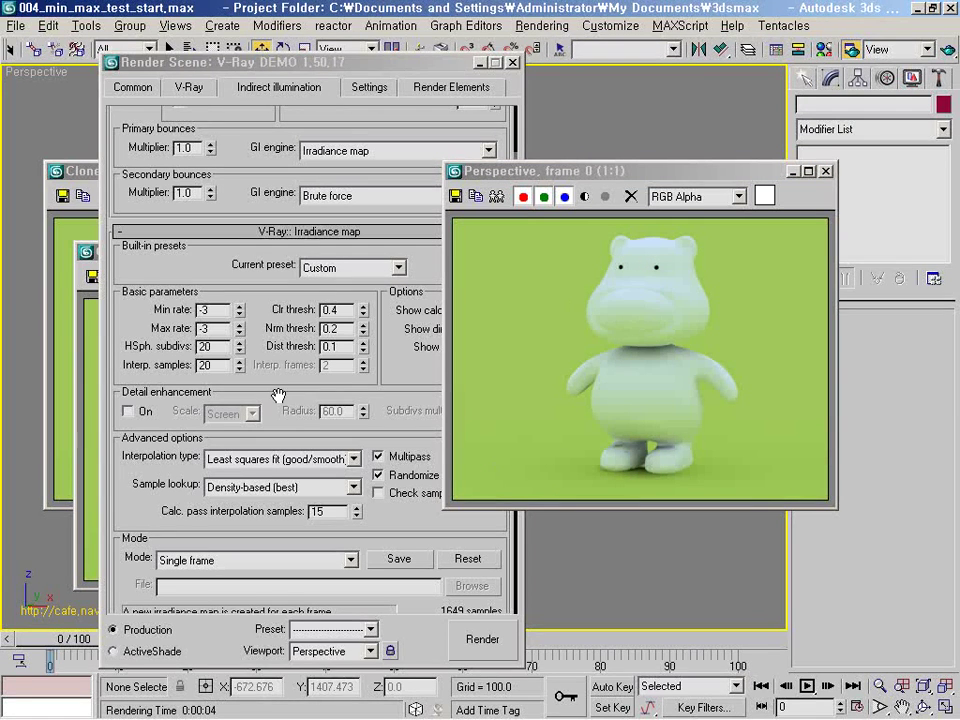
- Arrange the latest render and the two cloned frames so all three bears can be compared
left_click(232, 394)
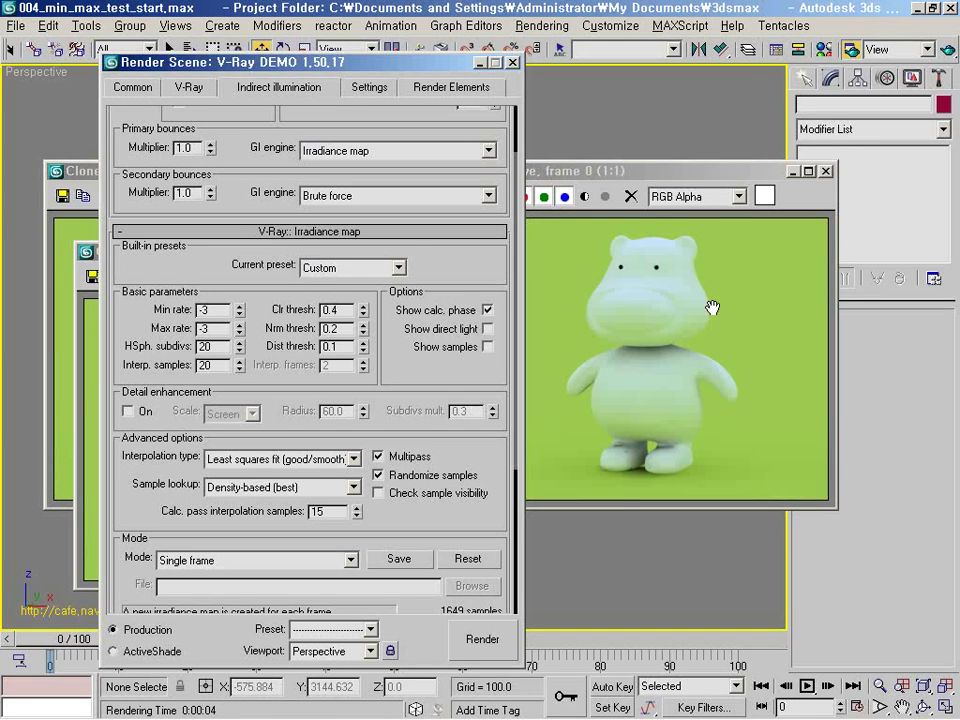
left_click_drag(694, 171, 693, 144)
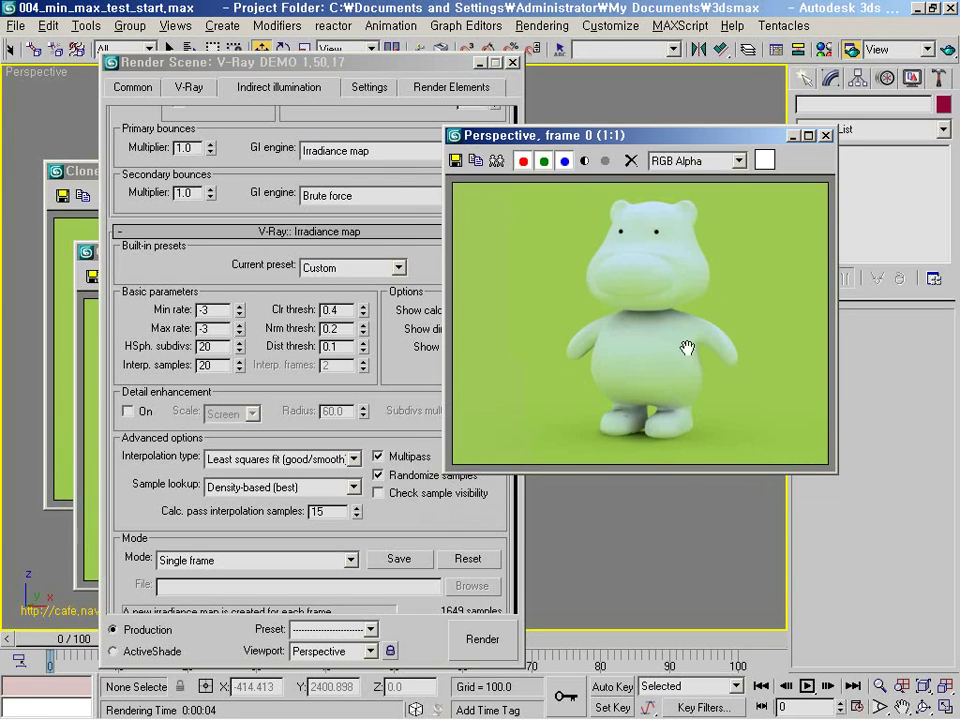
left_click_drag(78, 174, 72, 77)
left_click(94, 453)
mouse_move(262, 252)
left_mouse_down()
mouse_move(365, 404)
mouse_move(278, 389)
mouse_move(309, 345)
left_mouse_up()
left_click(664, 298)
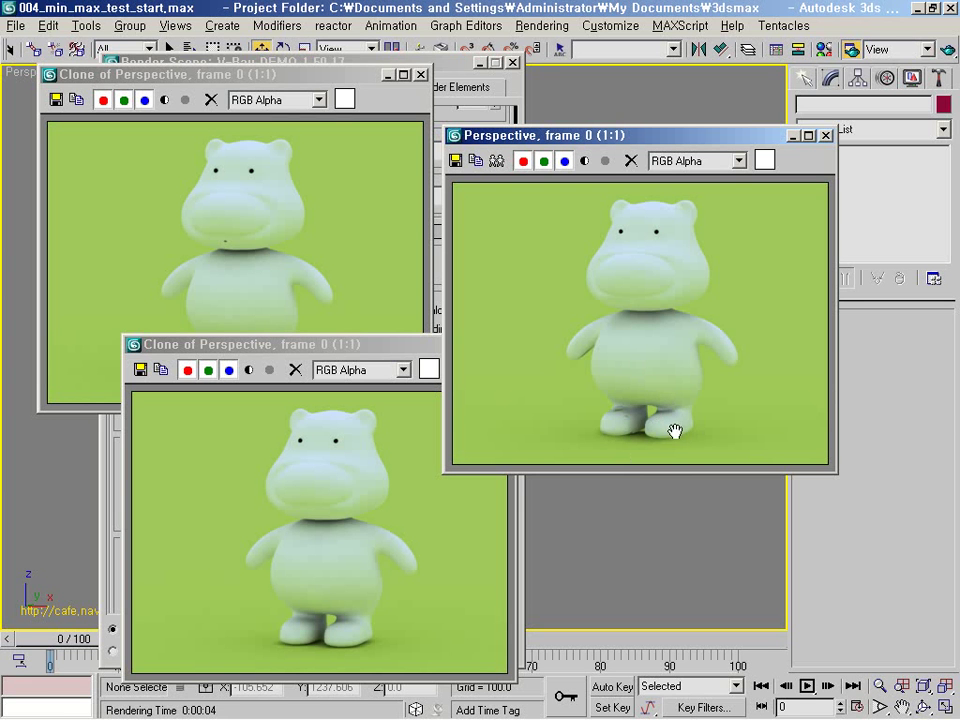
- Circle the feet in the latest render and the chin in the lower clone, and clear the marks
mouse_move(643, 446)
left_mouse_down()
mouse_move(563, 409)
mouse_move(697, 440)
mouse_move(612, 450)
left_mouse_up()
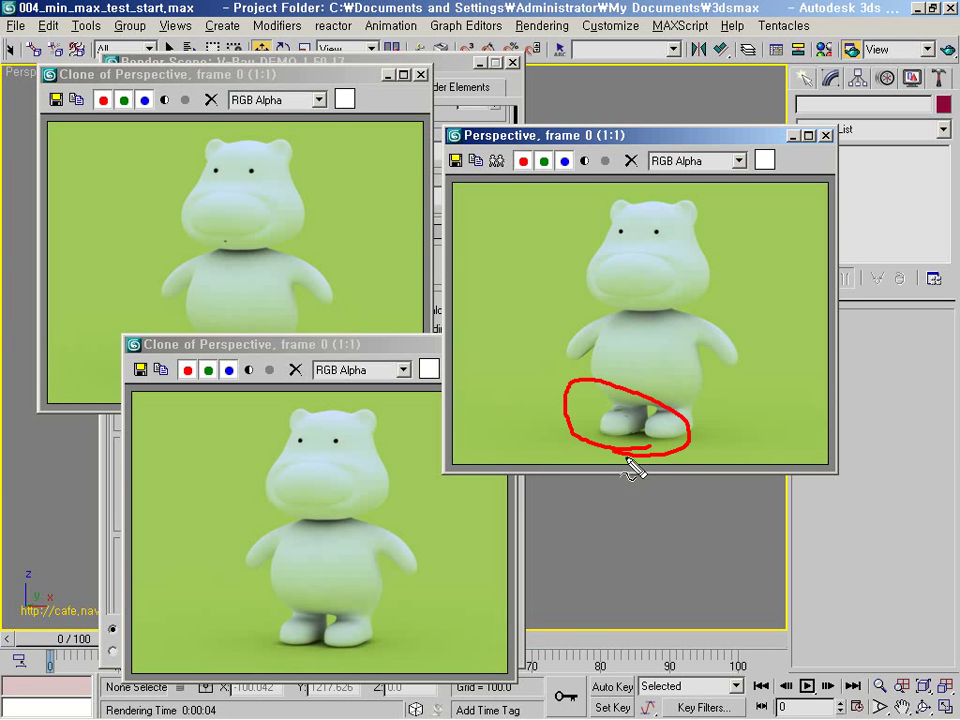
mouse_move(312, 491)
left_mouse_down()
mouse_move(318, 505)
mouse_move(310, 490)
left_mouse_up()
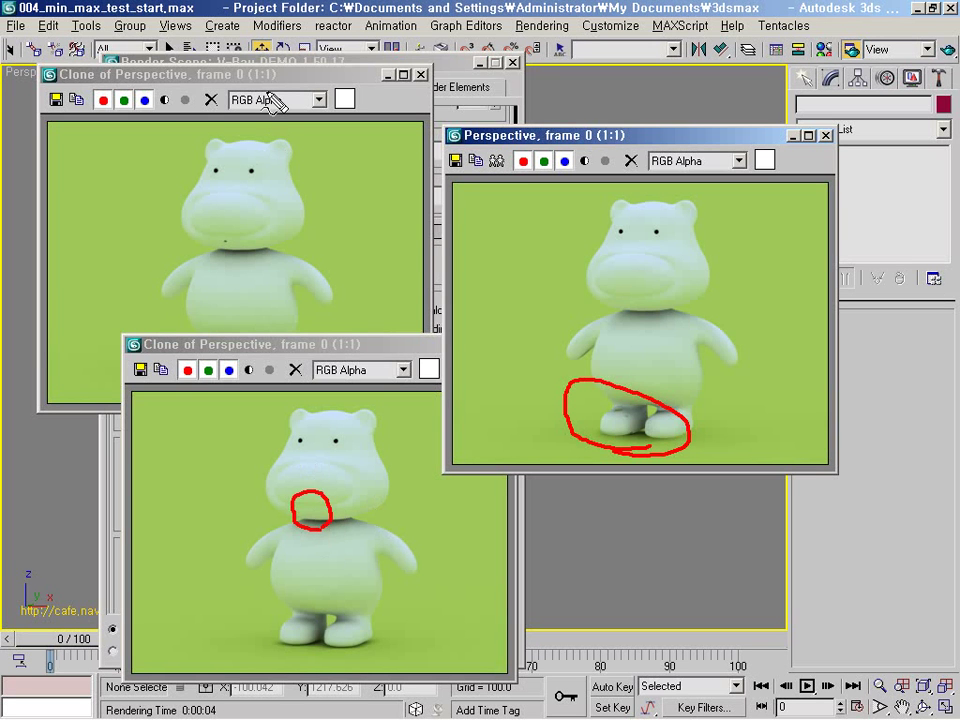
key("Escape")
- Compare the first clone with the latest render and bring the irradiance map settings back to the front
left_click_drag(246, 78, 592, 100)
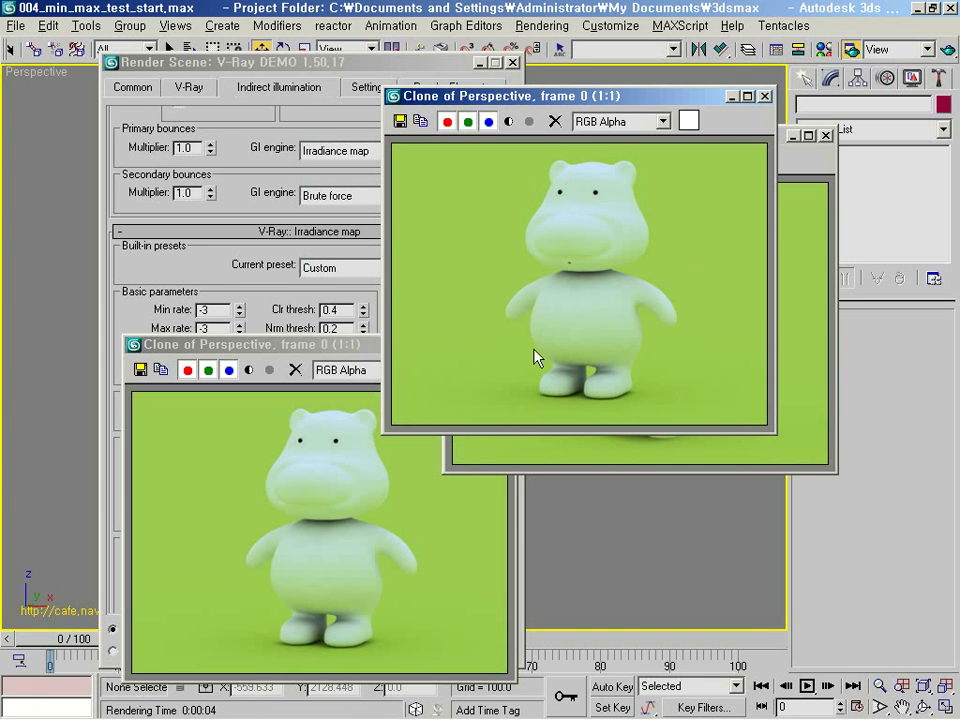
left_click_drag(617, 97, 315, 97)
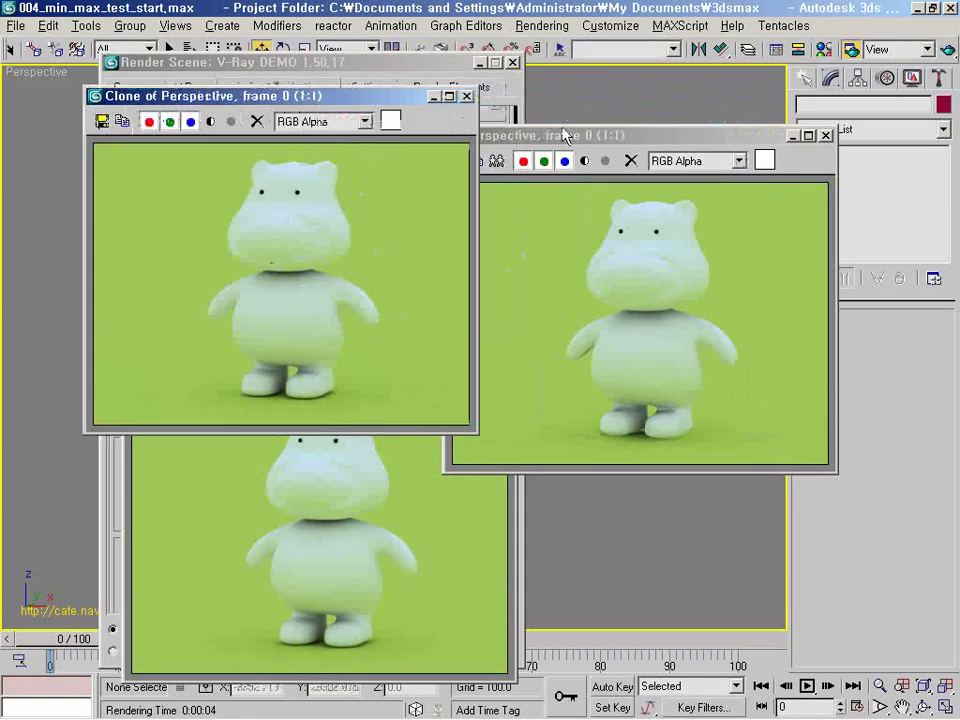
left_click(600, 260)
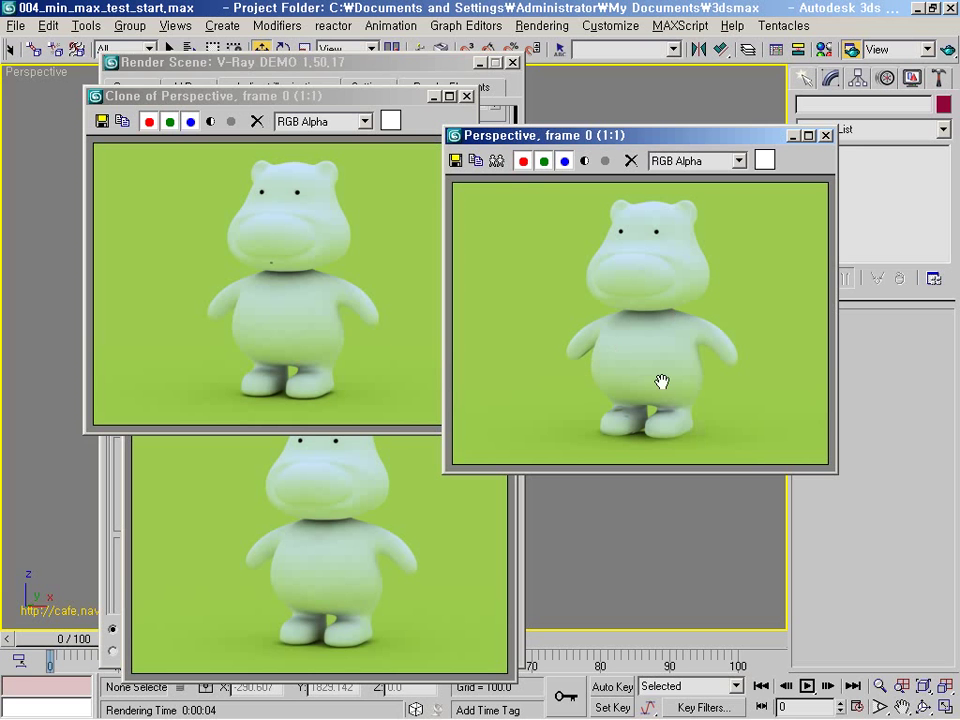
left_click(358, 83)
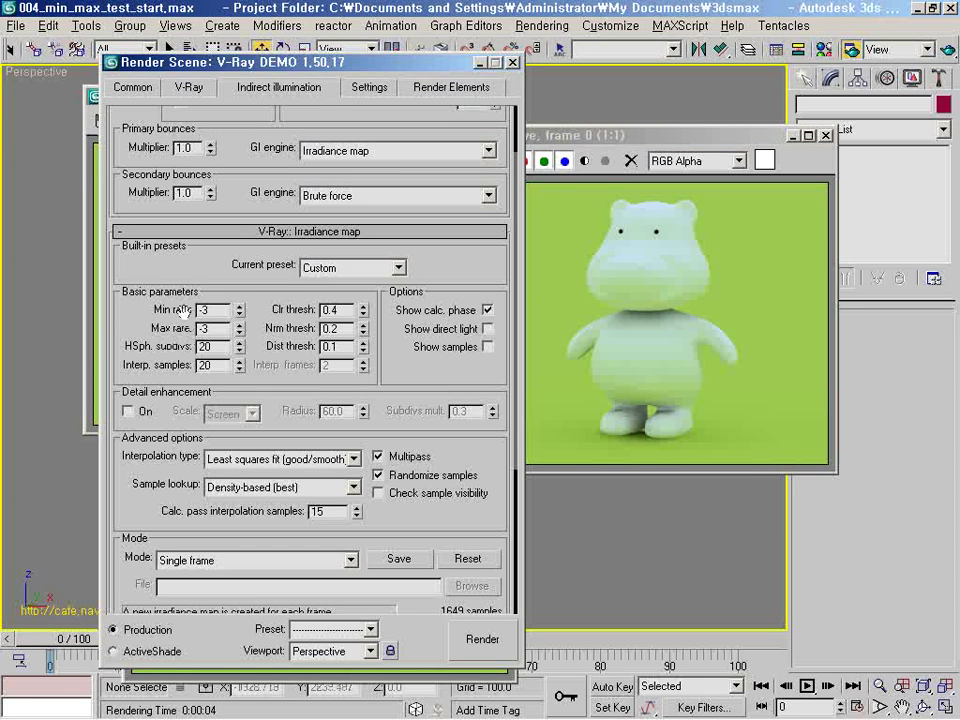